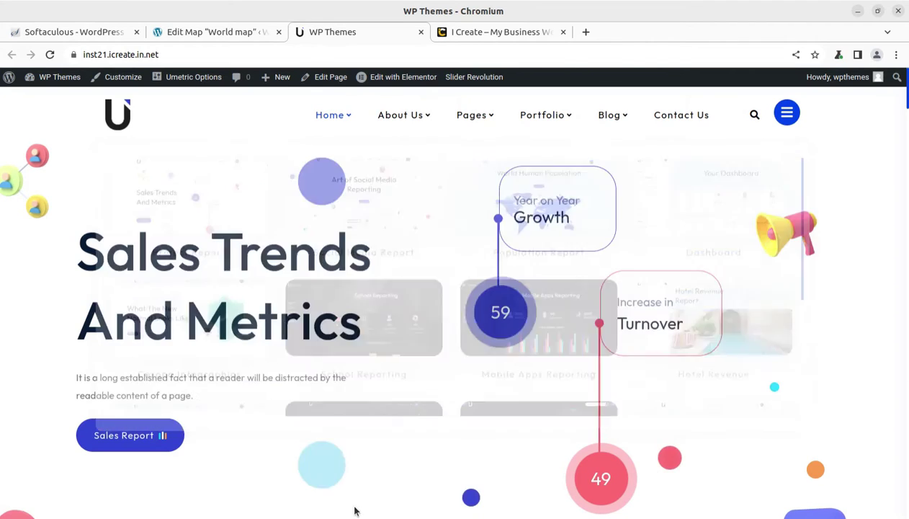
Scroll the Umetric home page and go to Population Report from the Home menu
{"action": "scroll", "coordinate": [443, 410], "scroll_direction": "down", "scroll_amount": 6}
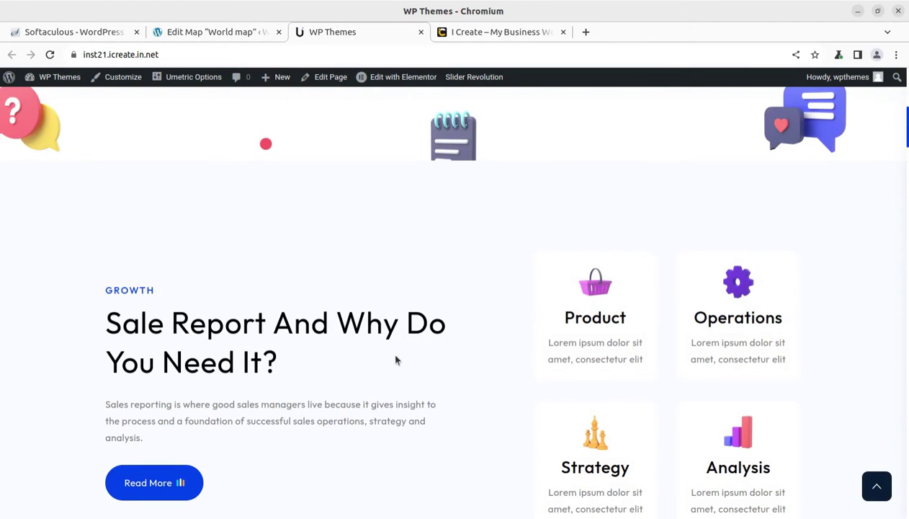
{"action": "scroll", "coordinate": [394, 356], "scroll_direction": "up", "scroll_amount": 5}
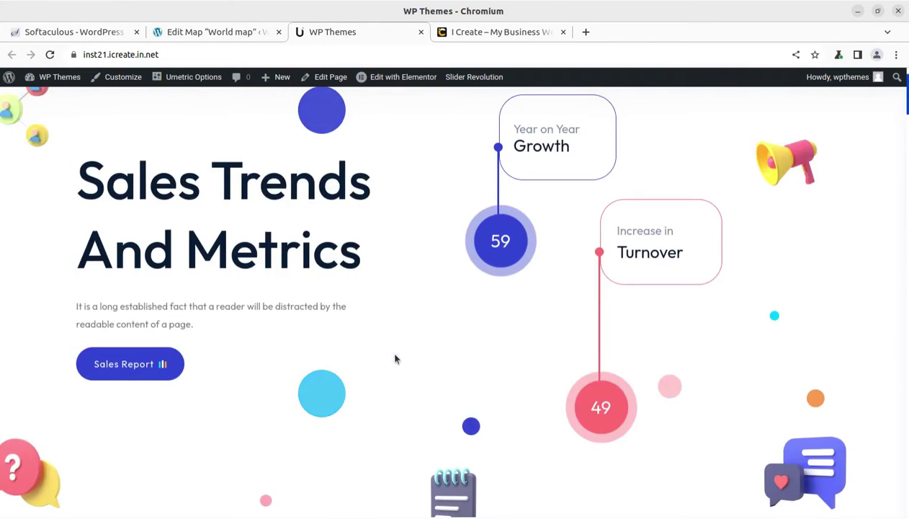
{"action": "scroll", "coordinate": [394, 358], "scroll_direction": "up", "scroll_amount": 1}
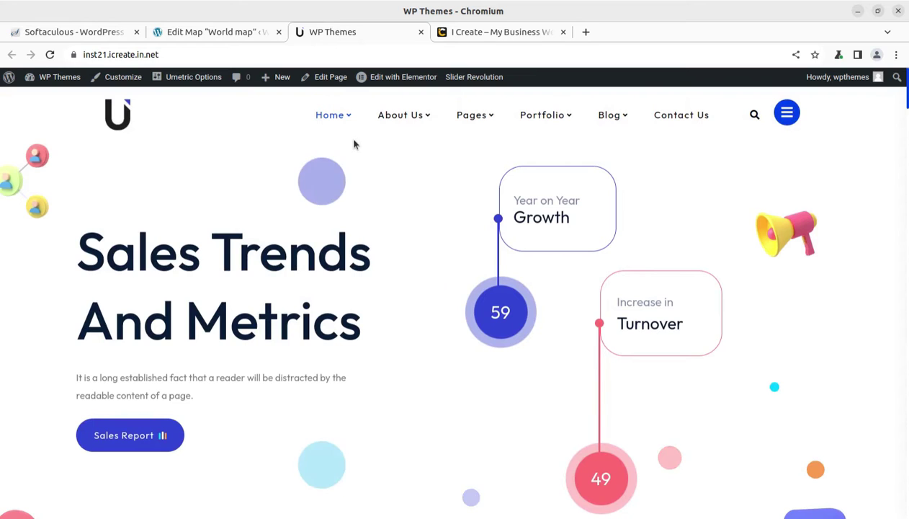
{"action": "mouse_move", "coordinate": [340, 118]}
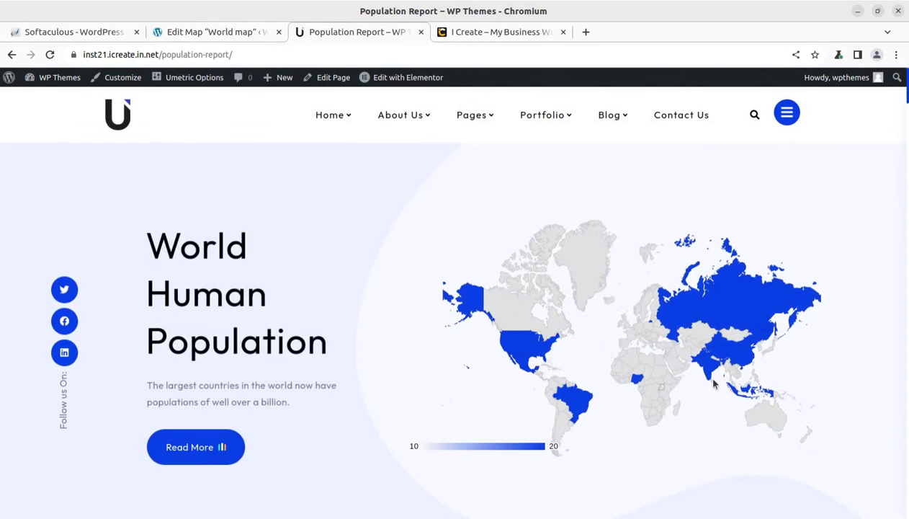
Check population tooltips on several map countries, then return to the Edit Map 'World map' tab
{"action": "mouse_move", "coordinate": [476, 299]}
{"action": "mouse_move", "coordinate": [728, 268]}
{"action": "scroll", "coordinate": [745, 296], "scroll_direction": "down", "scroll_amount": 2}
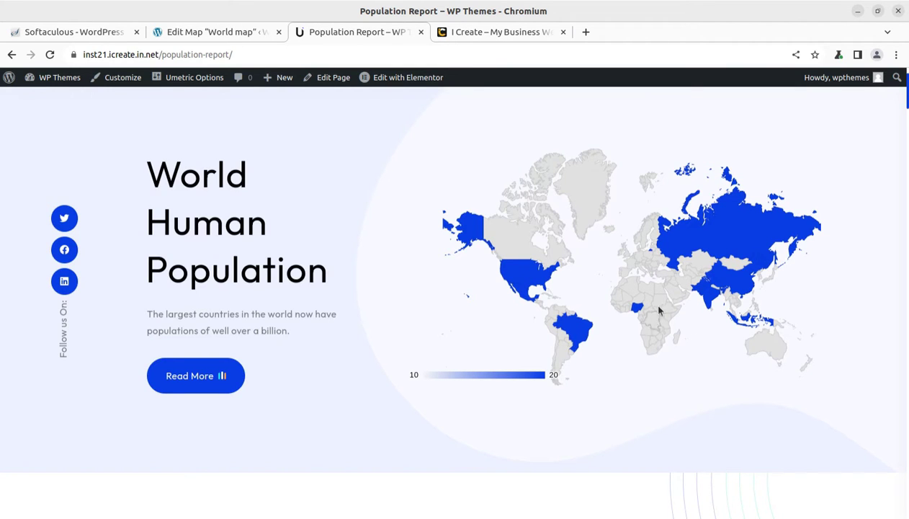
{"action": "mouse_move", "coordinate": [693, 288]}
{"action": "mouse_move", "coordinate": [711, 303]}
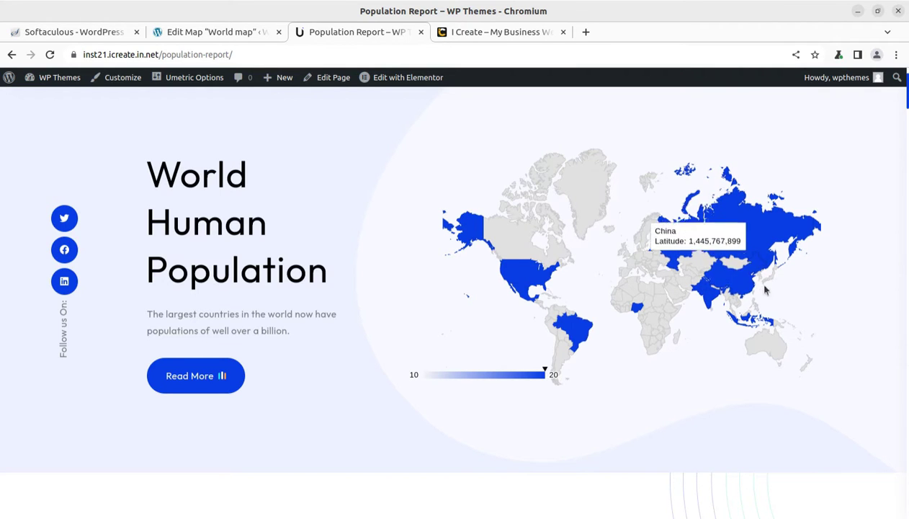
{"action": "mouse_move", "coordinate": [577, 326]}
{"action": "scroll", "coordinate": [443, 360], "scroll_direction": "up", "scroll_amount": 1}
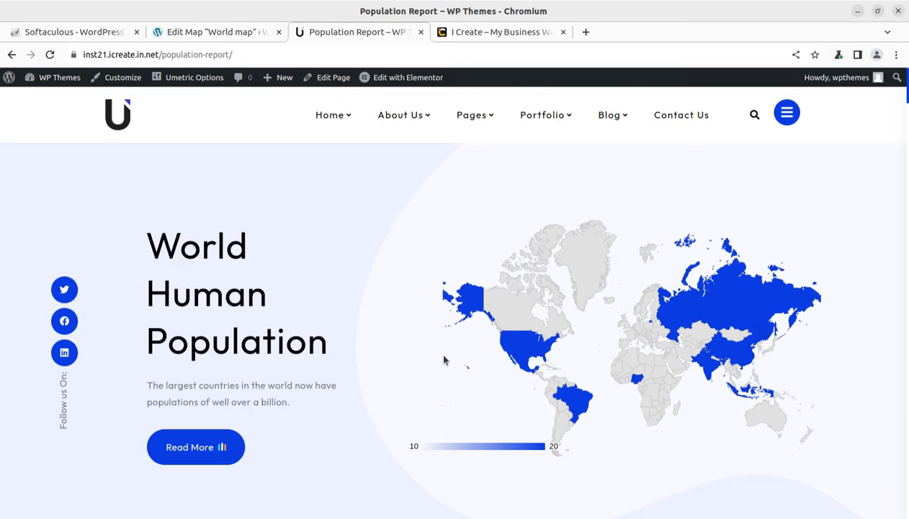
{"action": "key", "text": "ctrl+Page_Up"}
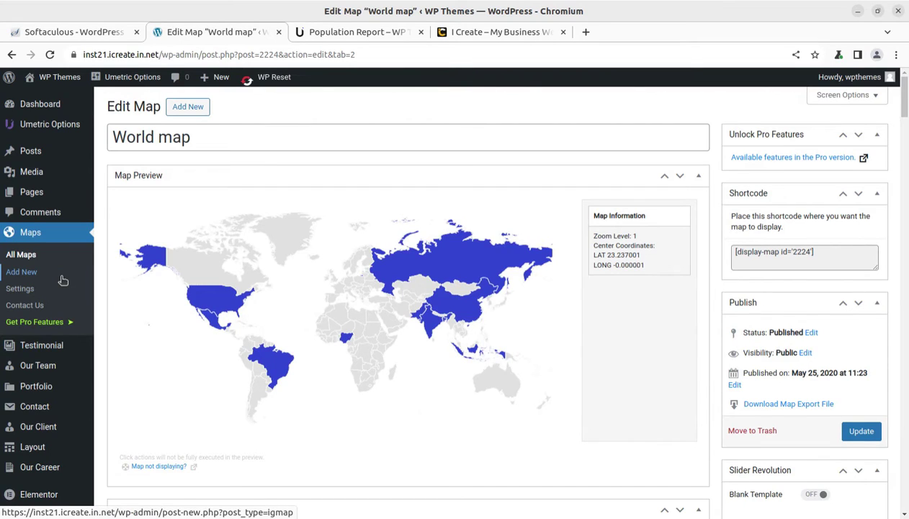
Clone 'World map' from All Maps and open the new draft copy for editing
{"action": "left_click", "coordinate": [22, 261]}
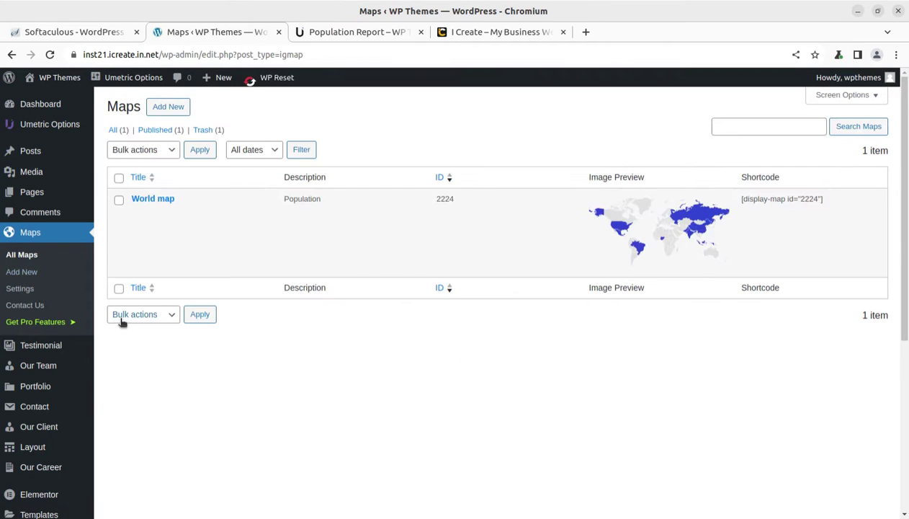
{"action": "mouse_move", "coordinate": [189, 225]}
{"action": "left_click", "coordinate": [235, 214]}
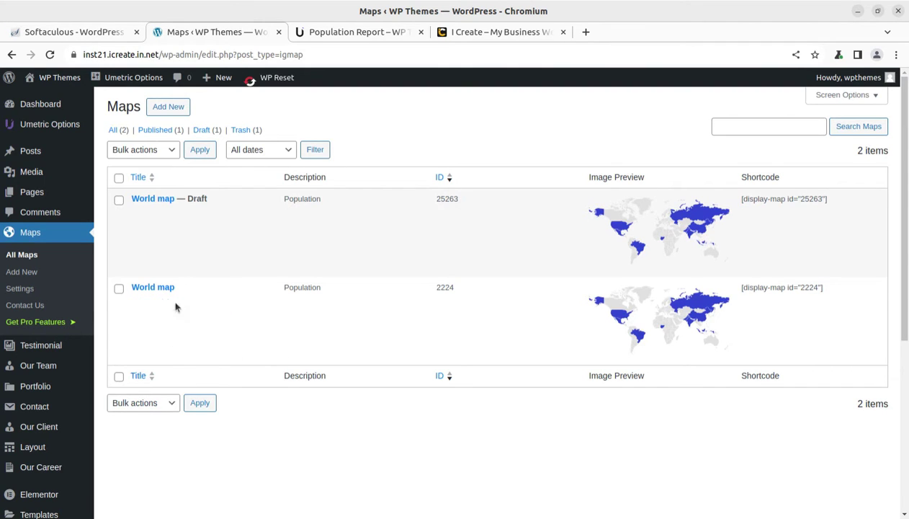
{"action": "mouse_move", "coordinate": [168, 221]}
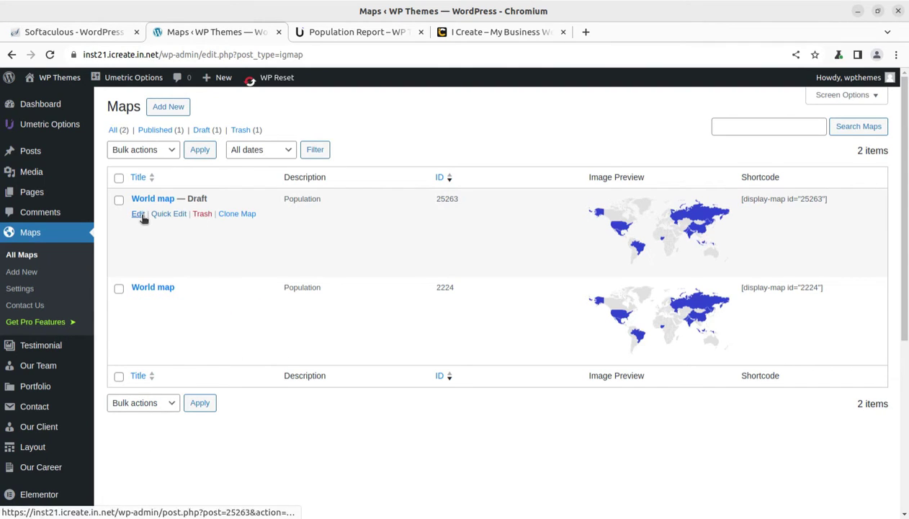
{"action": "left_click", "coordinate": [139, 214]}
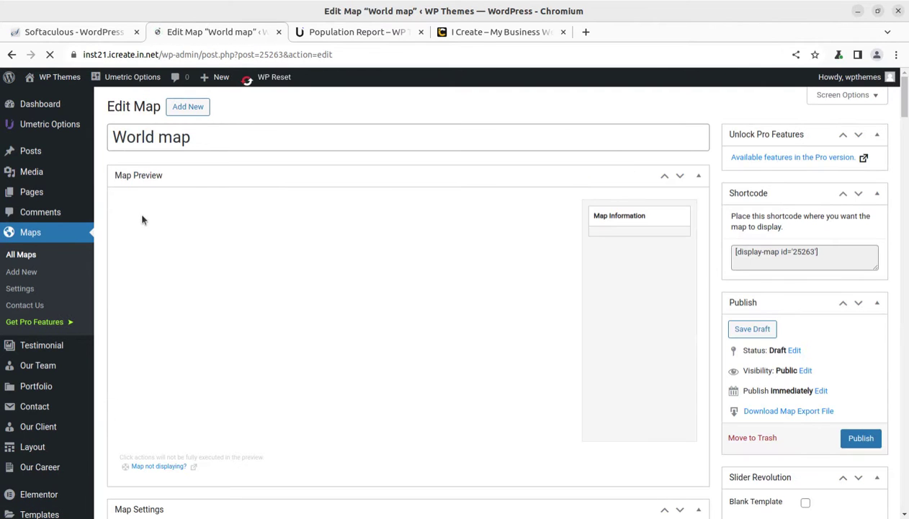
{"action": "left_click", "coordinate": [205, 137]}
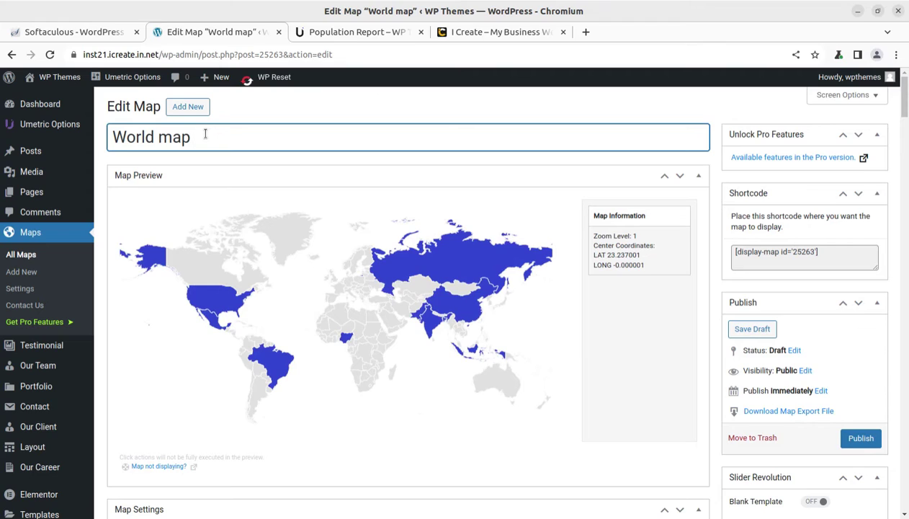
Append 'Clone' to the title so the map is named 'World map Clone'
{"action": "type", "text": "Clone"}
{"action": "scroll", "coordinate": [530, 295], "scroll_direction": "down", "scroll_amount": 5}
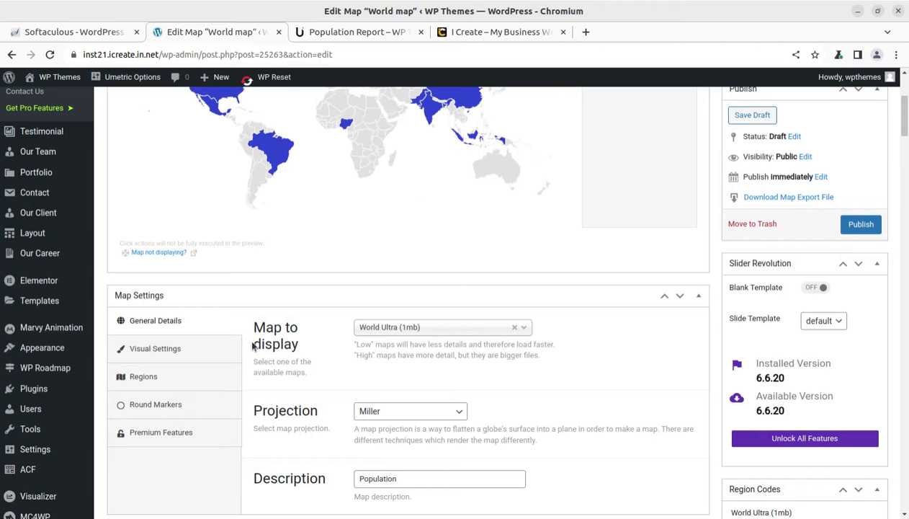
{"action": "scroll", "coordinate": [384, 339], "scroll_direction": "up", "scroll_amount": 2}
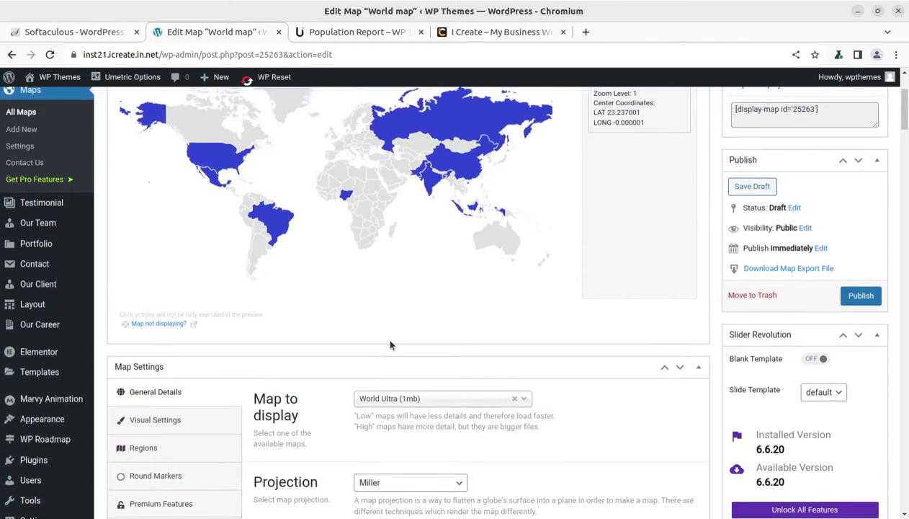
{"action": "scroll", "coordinate": [381, 331], "scroll_direction": "up", "scroll_amount": 4}
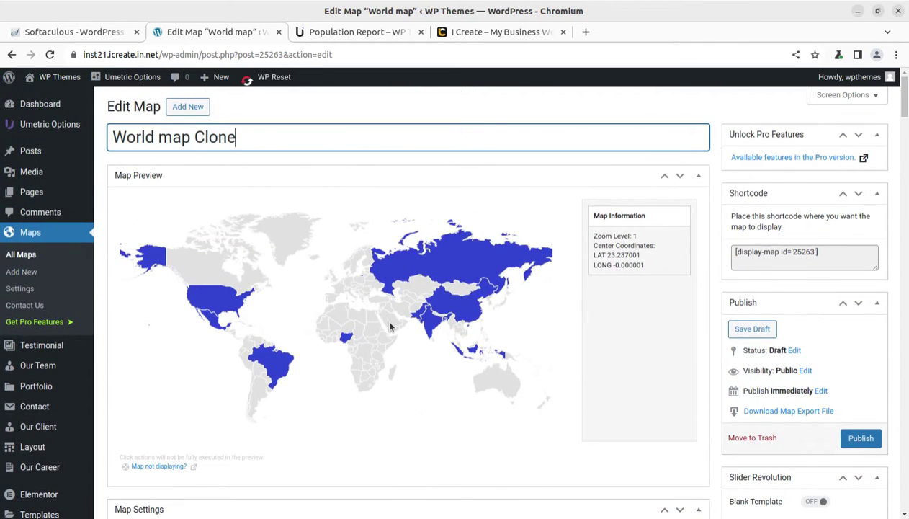
{"action": "mouse_move", "coordinate": [431, 324]}
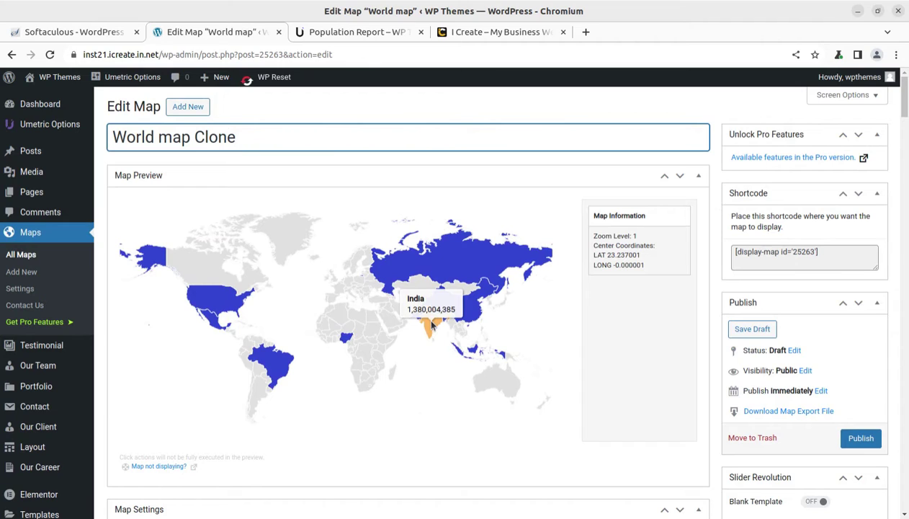
Add a marker on India from the map preview and publish World map Clone
{"action": "left_click", "coordinate": [432, 325]}
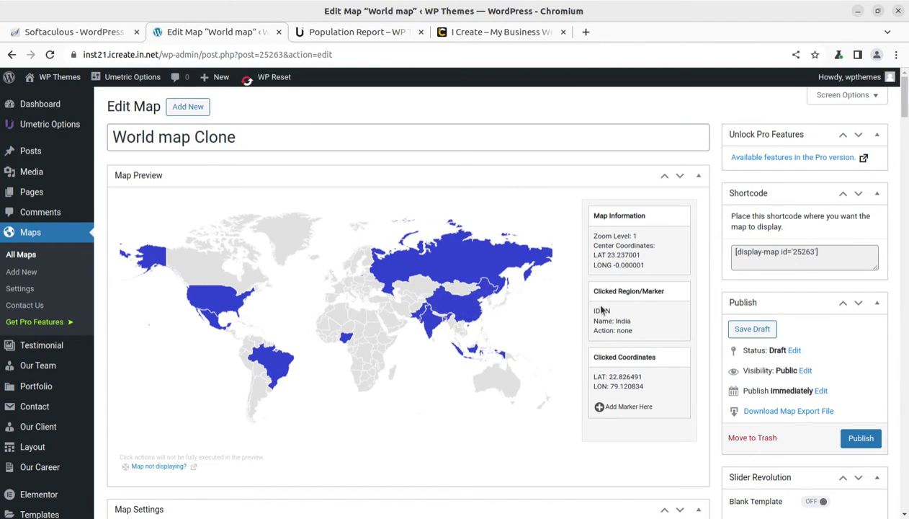
{"action": "mouse_move", "coordinate": [432, 321]}
{"action": "left_click", "coordinate": [600, 407]}
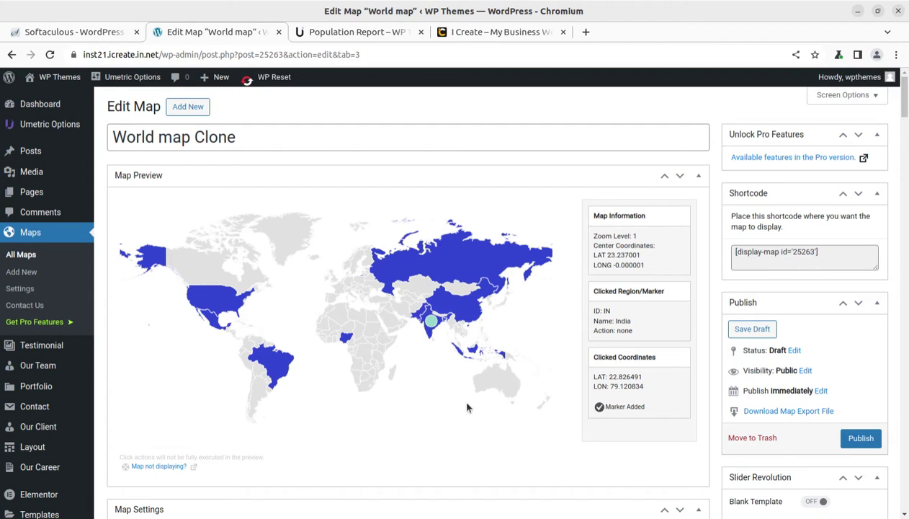
{"action": "left_click", "coordinate": [861, 438]}
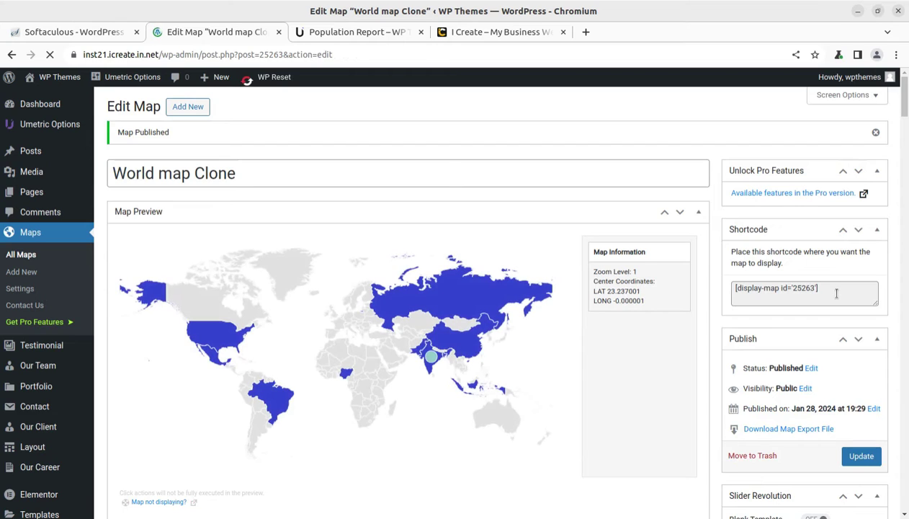
Copy the map's display-map shortcode and open a new page in Elementor in another tab
{"action": "left_click", "coordinate": [786, 293]}
{"action": "triple_click", "coordinate": [732, 288]}
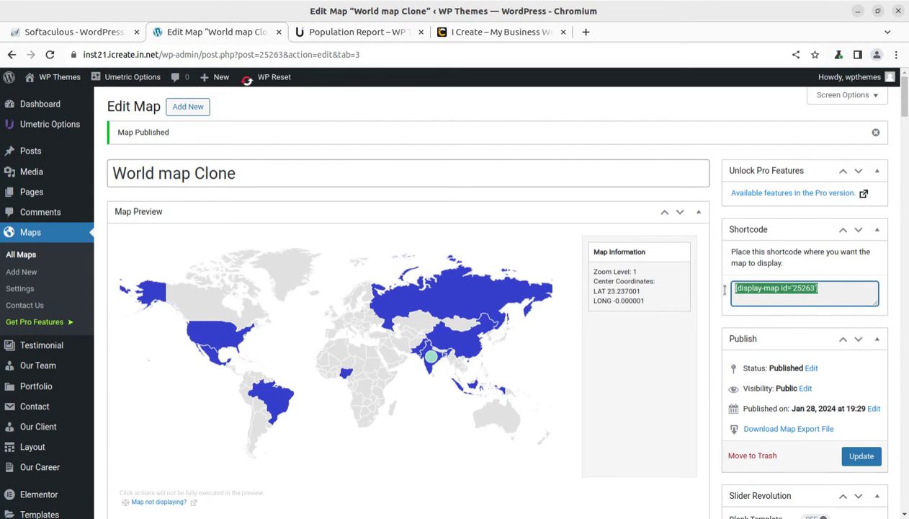
{"action": "mouse_move", "coordinate": [51, 194]}
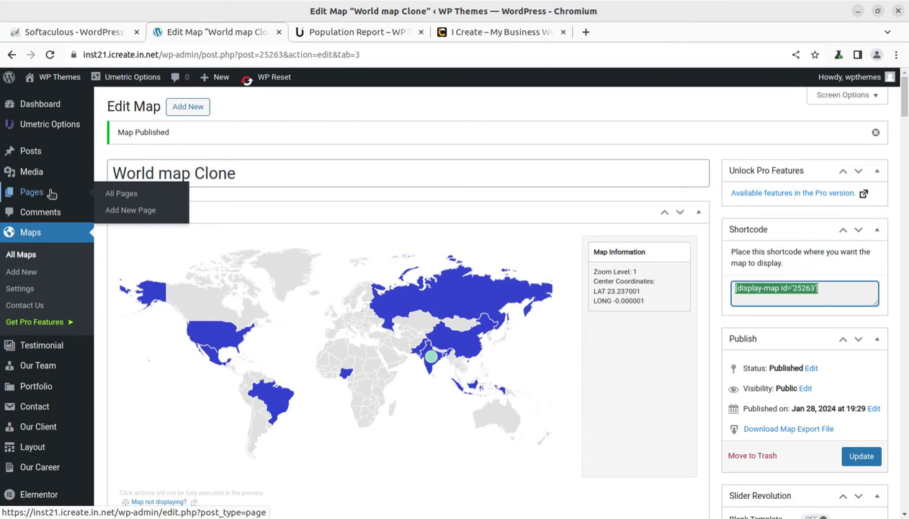
{"action": "middle_click", "coordinate": [126, 214]}
{"action": "left_click", "coordinate": [340, 35]}
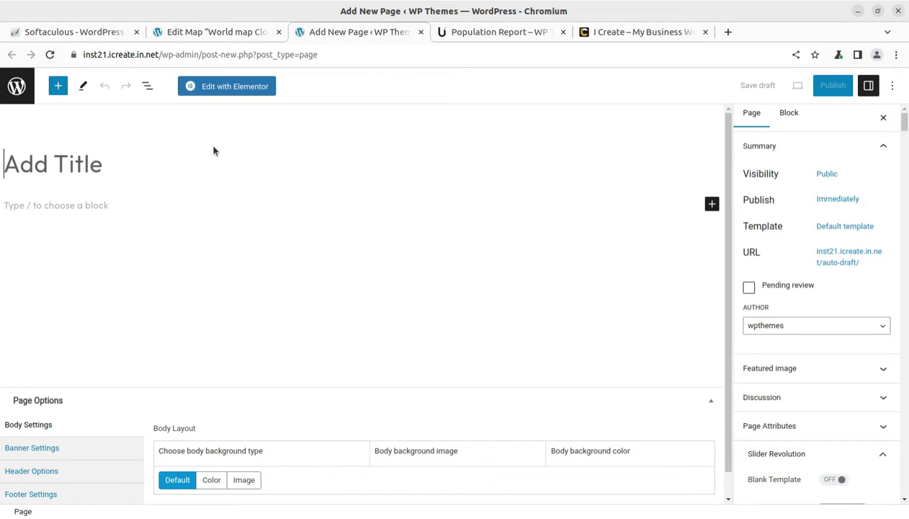
{"action": "left_click", "coordinate": [222, 91]}
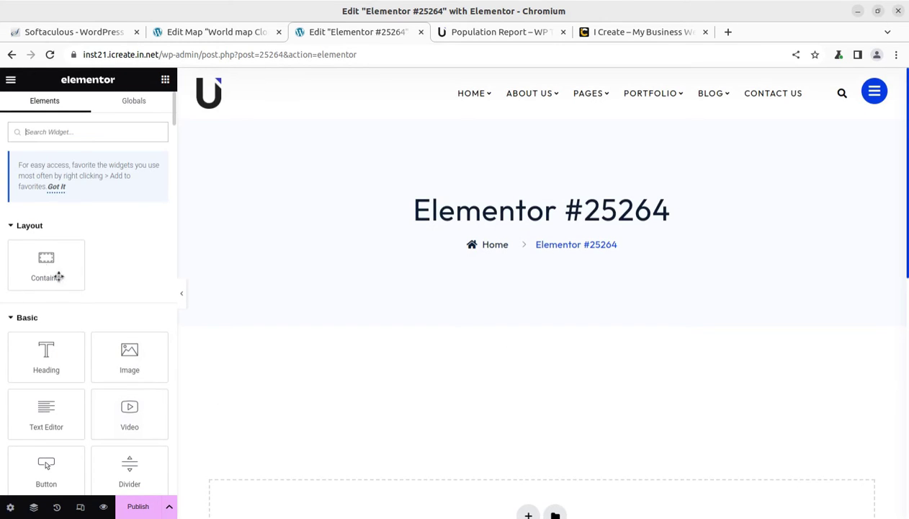
Add a container with a Shortcode widget holding [display-map id="25263"] and publish the page
{"action": "left_click_drag", "start_coordinate": [59, 276], "coordinate": [568, 419]}
{"action": "scroll", "coordinate": [568, 414], "scroll_direction": "down", "scroll_amount": 3}
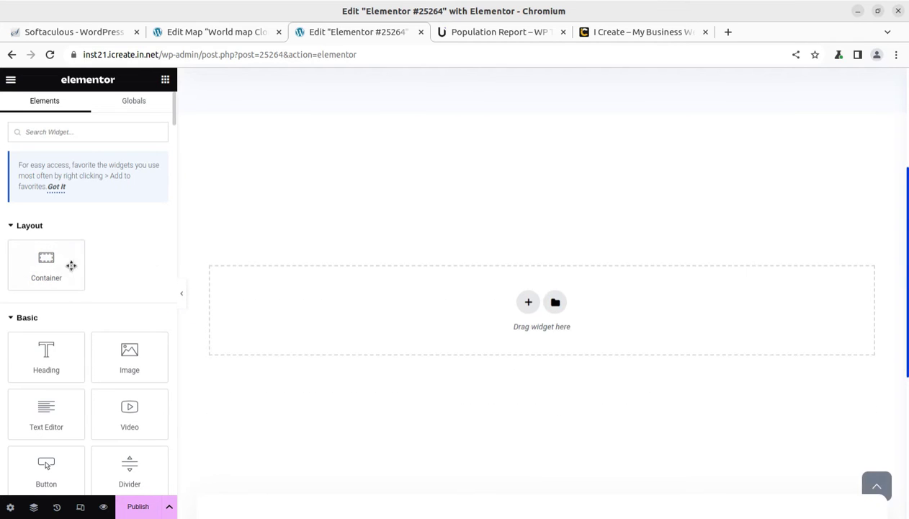
{"action": "left_click_drag", "start_coordinate": [71, 266], "coordinate": [533, 314]}
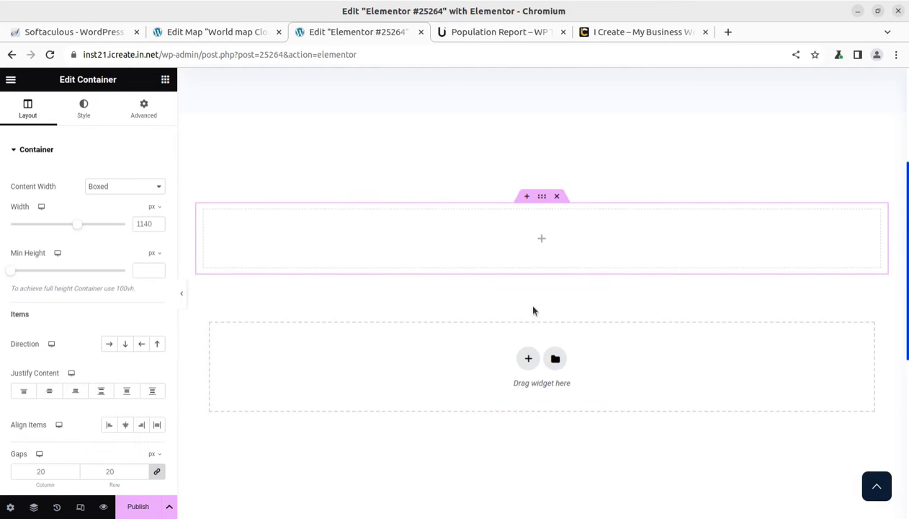
{"action": "left_click", "coordinate": [542, 242]}
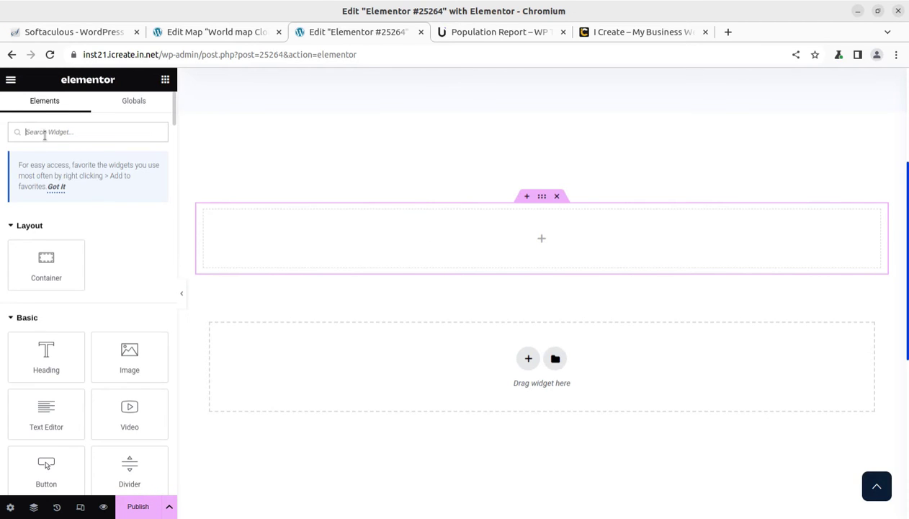
{"action": "type", "text": "sho"}
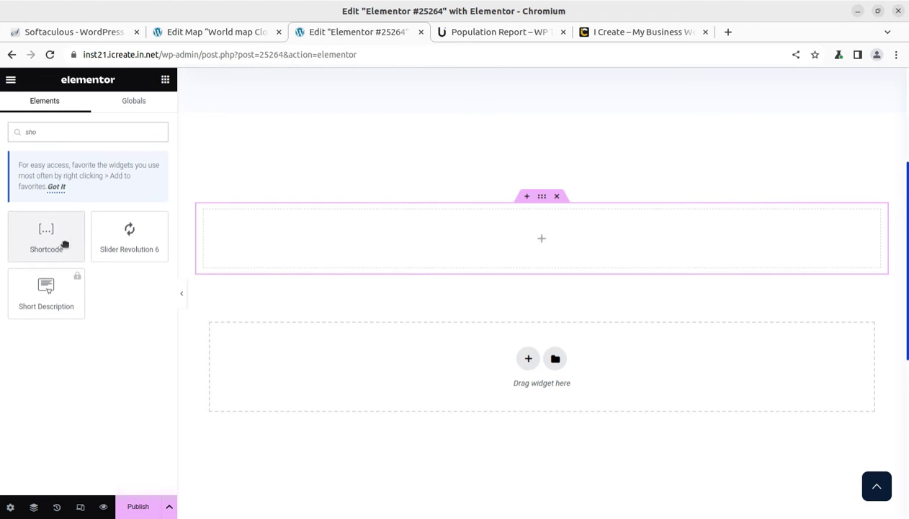
{"action": "left_click_drag", "start_coordinate": [62, 244], "coordinate": [530, 266]}
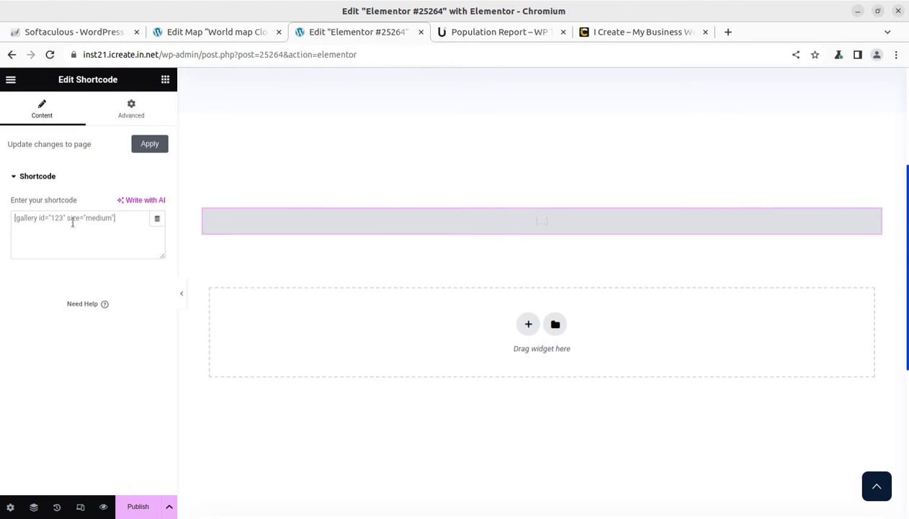
{"action": "left_click", "coordinate": [126, 217]}
{"action": "type", "text": "[display-map id=\"25263\"]"}
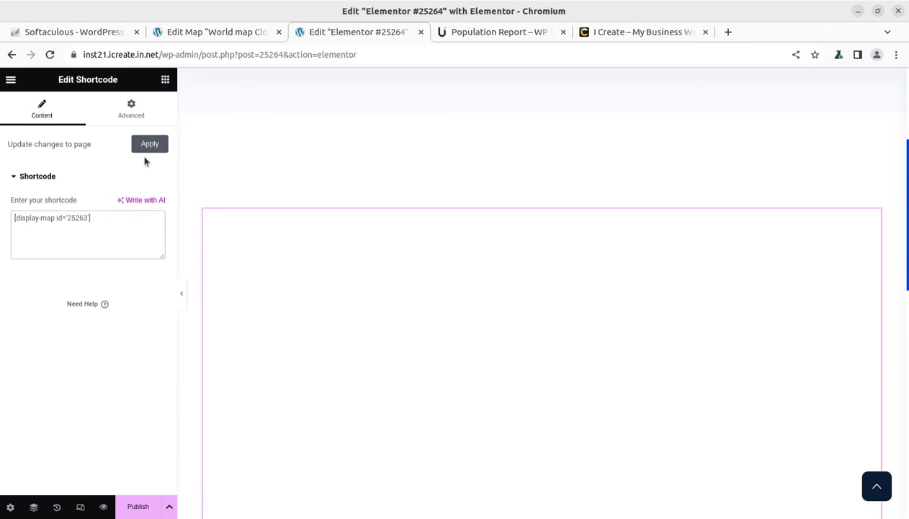
{"action": "left_click", "coordinate": [148, 144]}
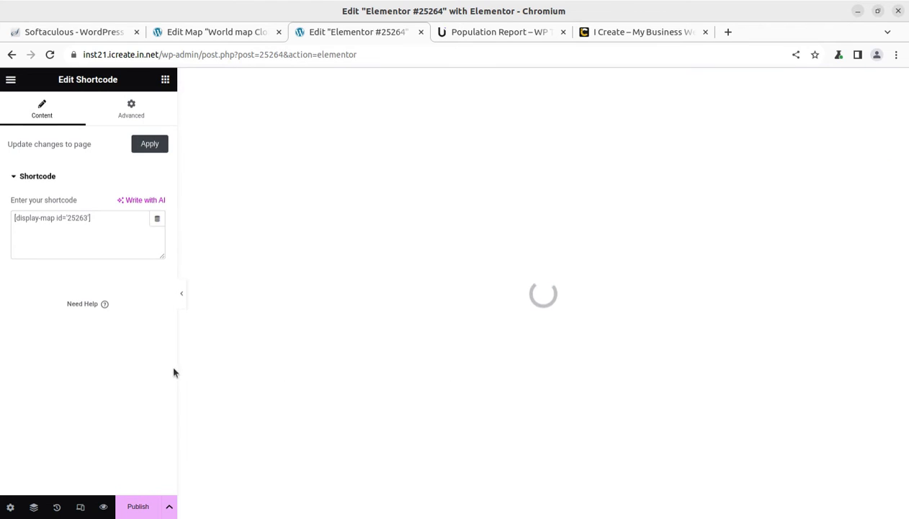
{"action": "left_click", "coordinate": [147, 507]}
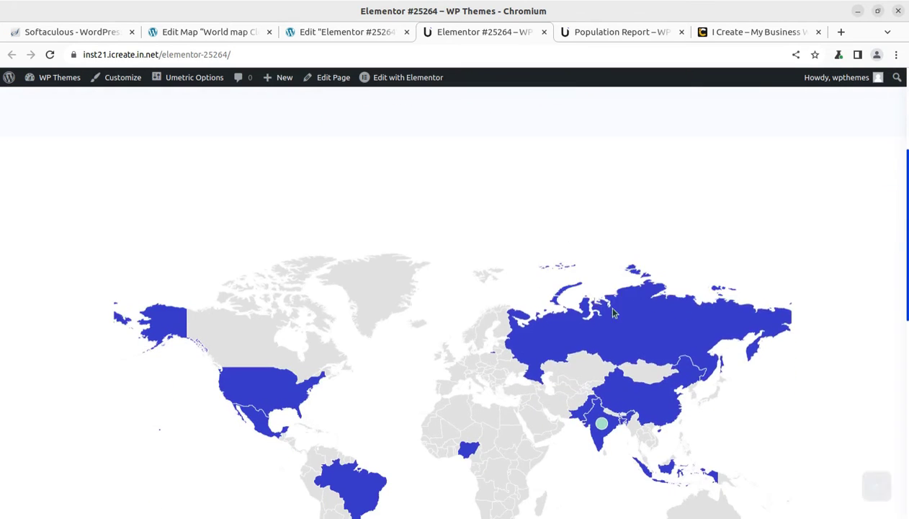
Check India and Pakistan population tooltips on the live page, then return to editing World map Clone
{"action": "mouse_move", "coordinate": [604, 428]}
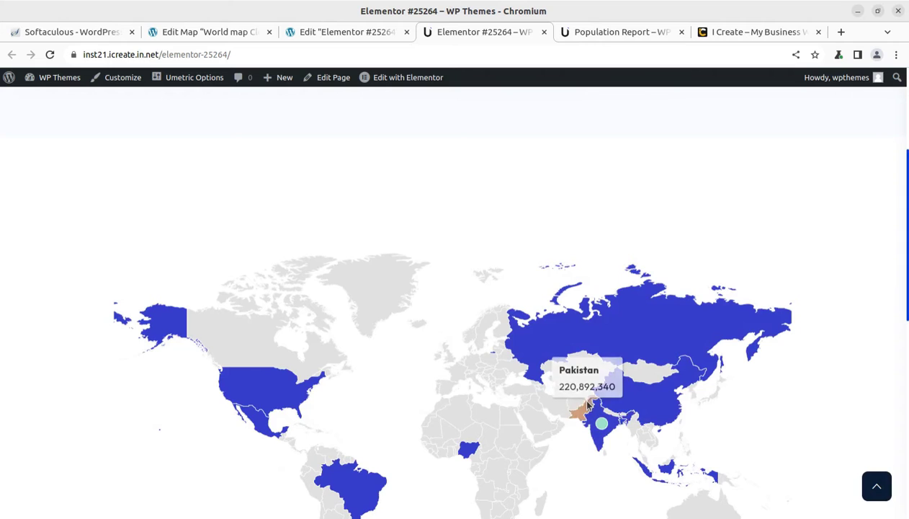
{"action": "scroll", "coordinate": [562, 399], "scroll_direction": "down", "scroll_amount": 2}
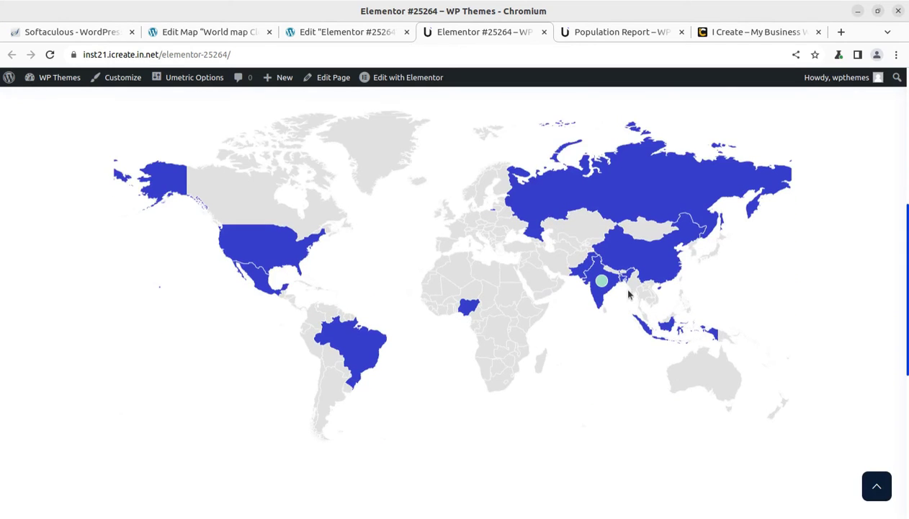
{"action": "left_click", "coordinate": [215, 36]}
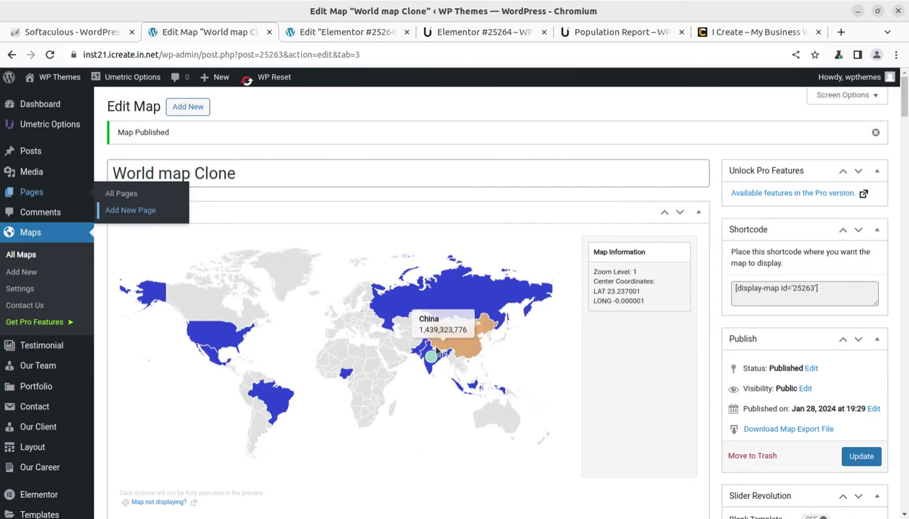
Open General details and browse the Map to display list, keeping World Ultra (1mb) for now
{"action": "scroll", "coordinate": [583, 364], "scroll_direction": "down", "scroll_amount": 3}
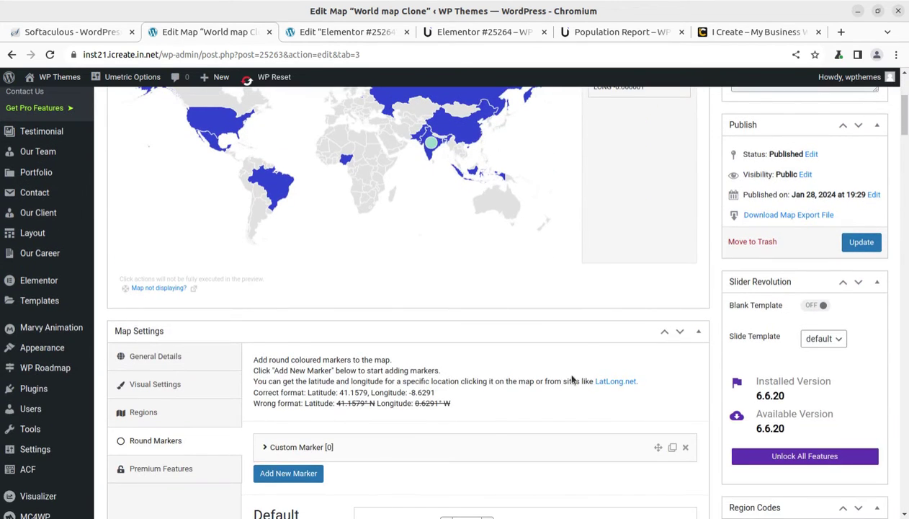
{"action": "scroll", "coordinate": [540, 353], "scroll_direction": "up", "scroll_amount": 3}
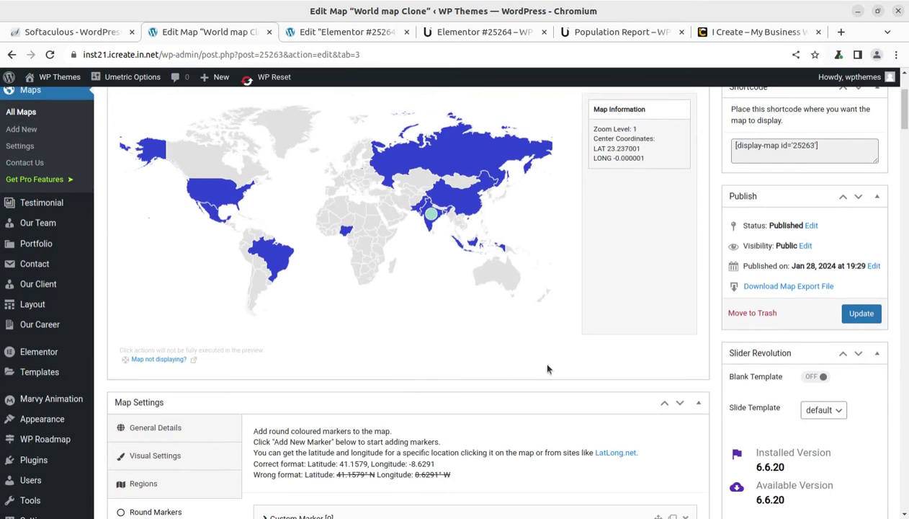
{"action": "scroll", "coordinate": [546, 343], "scroll_direction": "down", "scroll_amount": 3}
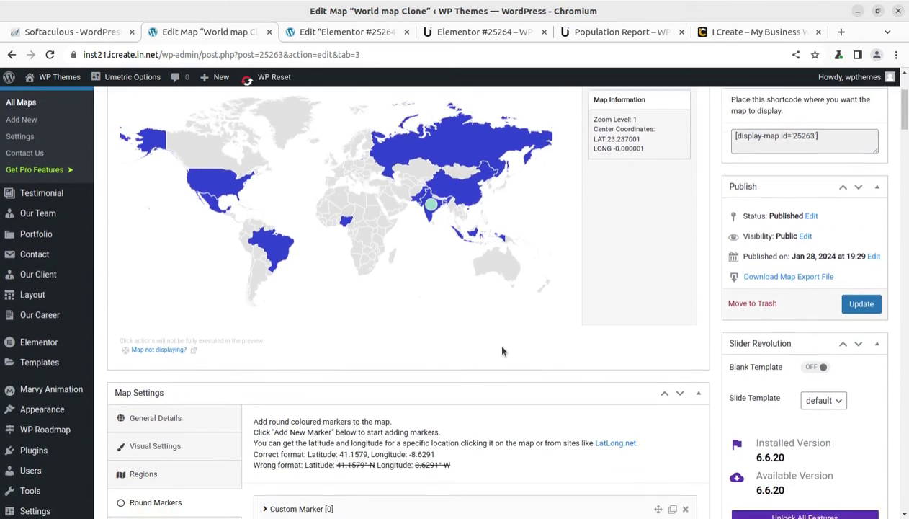
{"action": "left_click", "coordinate": [168, 288]}
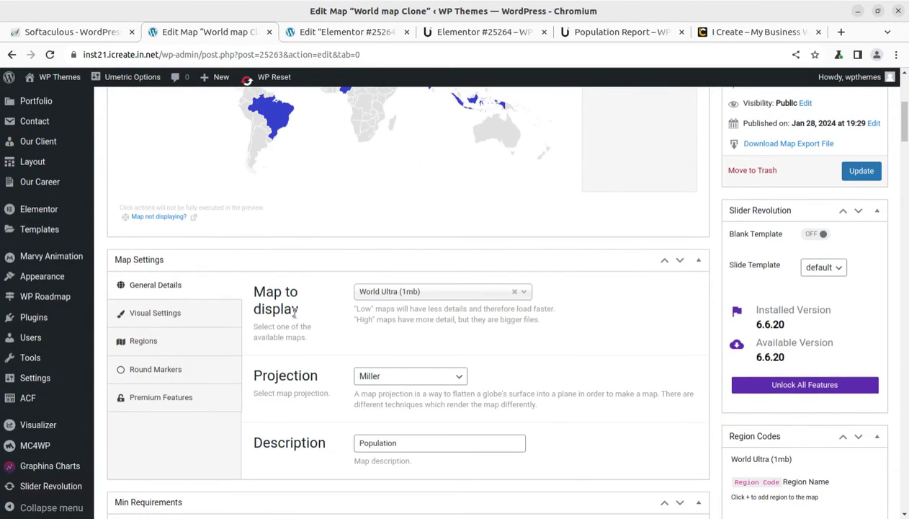
{"action": "left_click", "coordinate": [466, 293]}
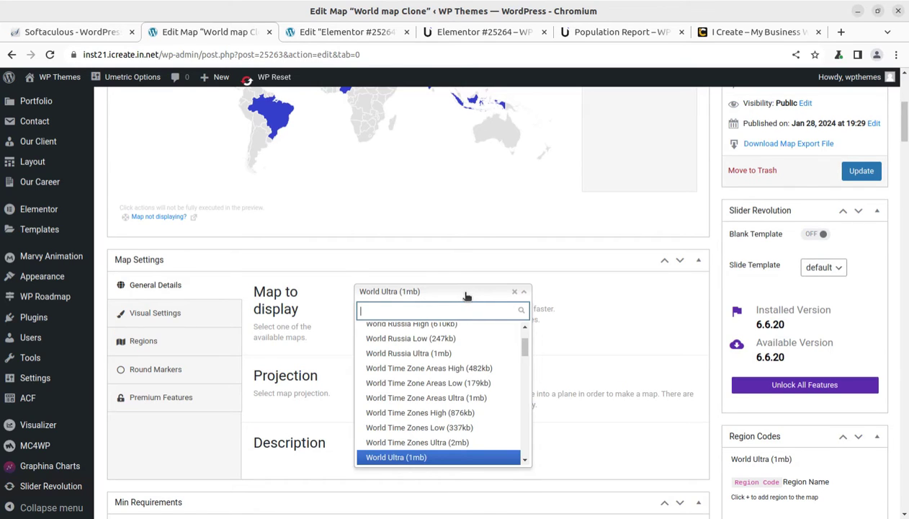
{"action": "scroll", "coordinate": [440, 396], "scroll_direction": "down", "scroll_amount": 2}
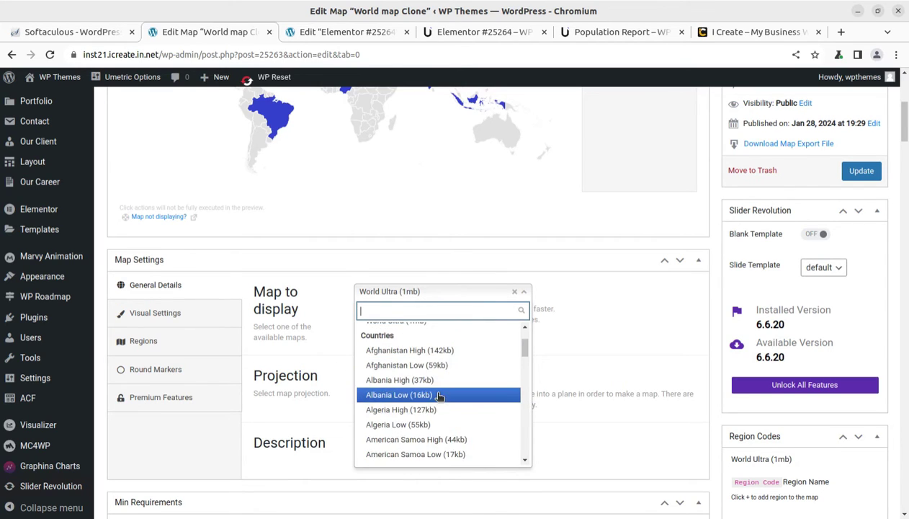
{"action": "scroll", "coordinate": [440, 396], "scroll_direction": "down", "scroll_amount": 2}
{"action": "scroll", "coordinate": [436, 398], "scroll_direction": "up", "scroll_amount": 2}
{"action": "scroll", "coordinate": [405, 372], "scroll_direction": "down", "scroll_amount": 5}
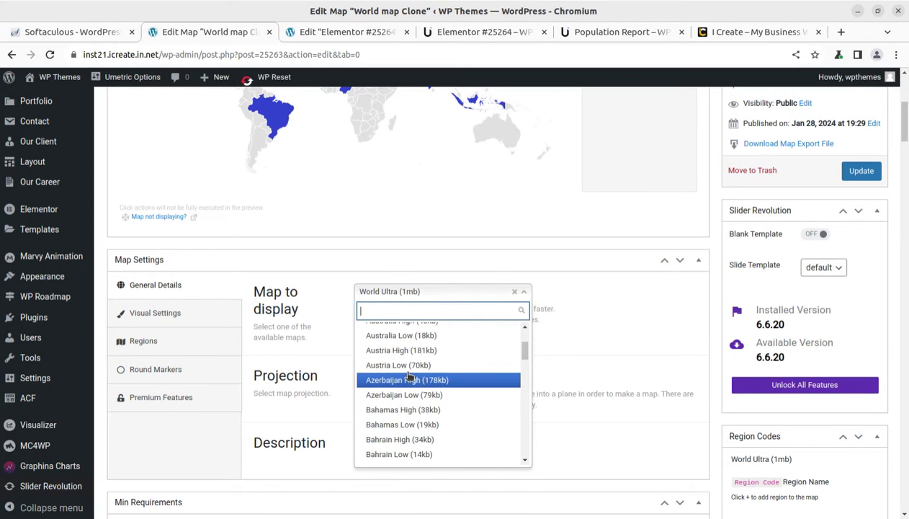
{"action": "scroll", "coordinate": [410, 379], "scroll_direction": "down", "scroll_amount": 8}
{"action": "scroll", "coordinate": [412, 379], "scroll_direction": "up", "scroll_amount": 10}
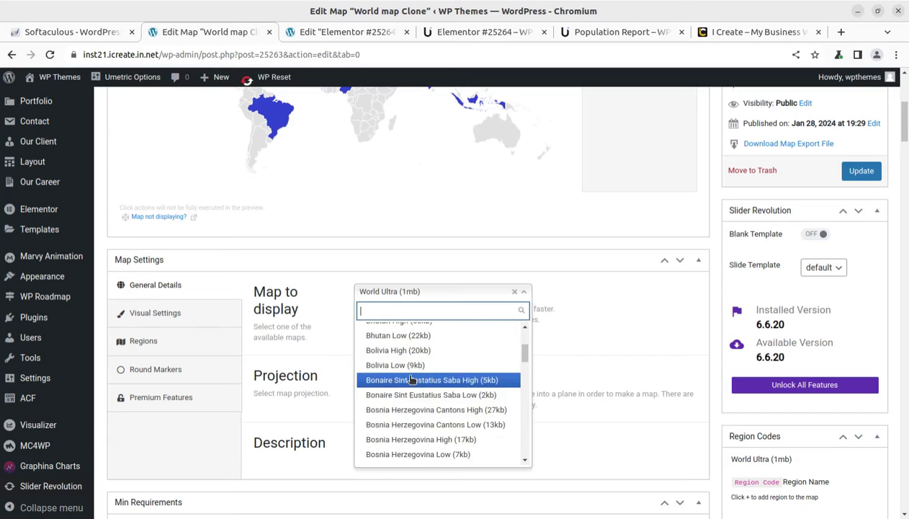
{"action": "scroll", "coordinate": [412, 378], "scroll_direction": "up", "scroll_amount": 10}
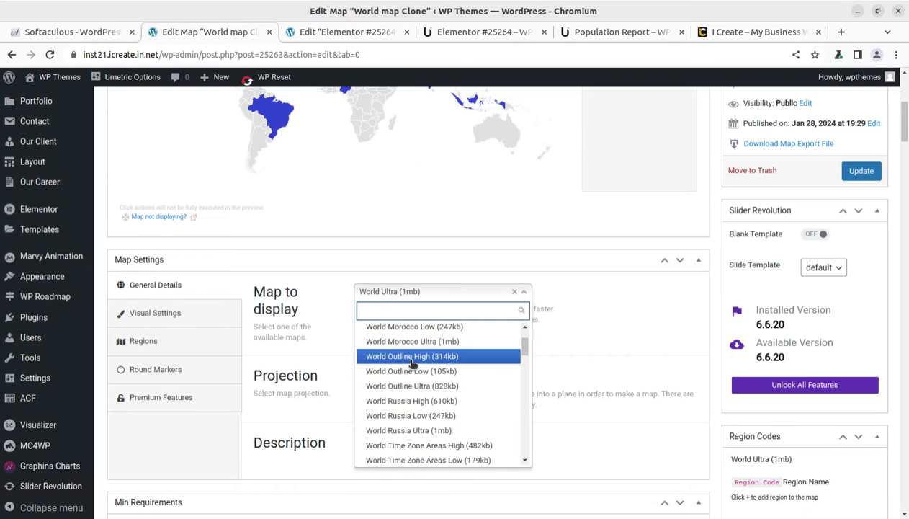
{"action": "scroll", "coordinate": [416, 349], "scroll_direction": "down", "scroll_amount": 2}
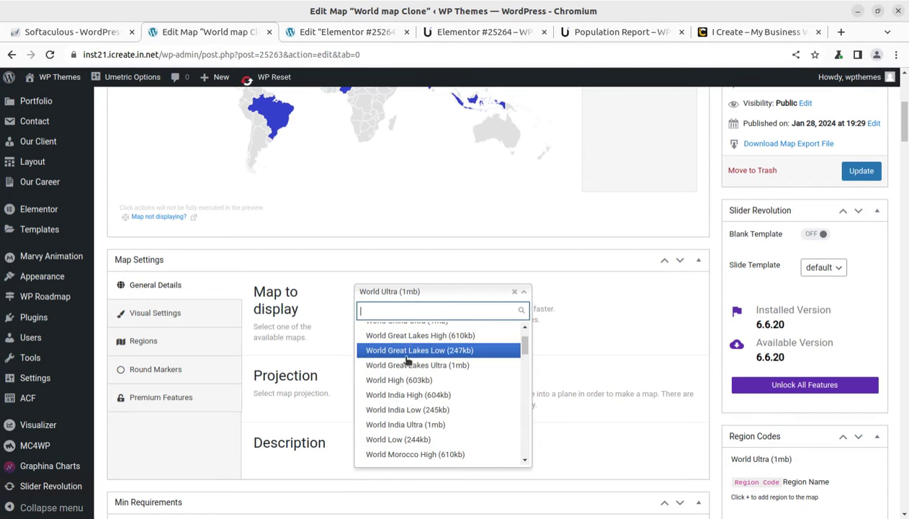
{"action": "scroll", "coordinate": [404, 383], "scroll_direction": "down", "scroll_amount": 2}
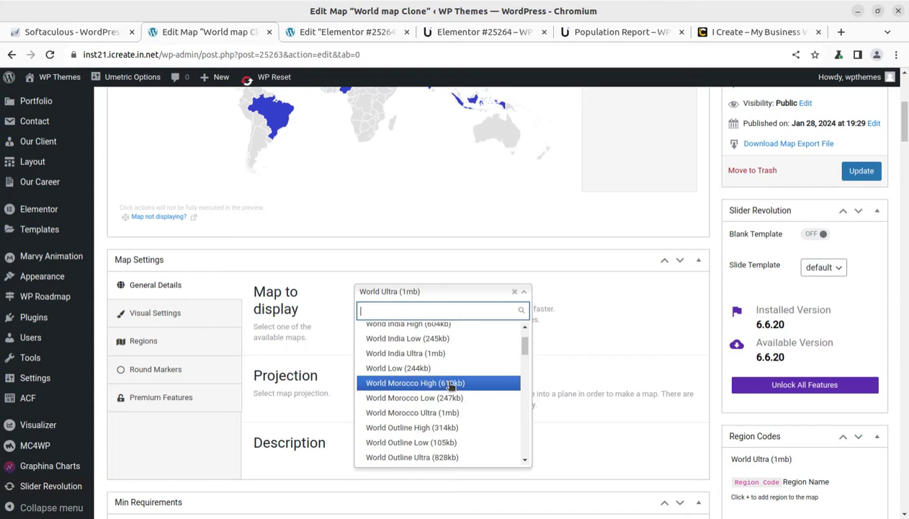
{"action": "scroll", "coordinate": [407, 393], "scroll_direction": "down", "scroll_amount": 5}
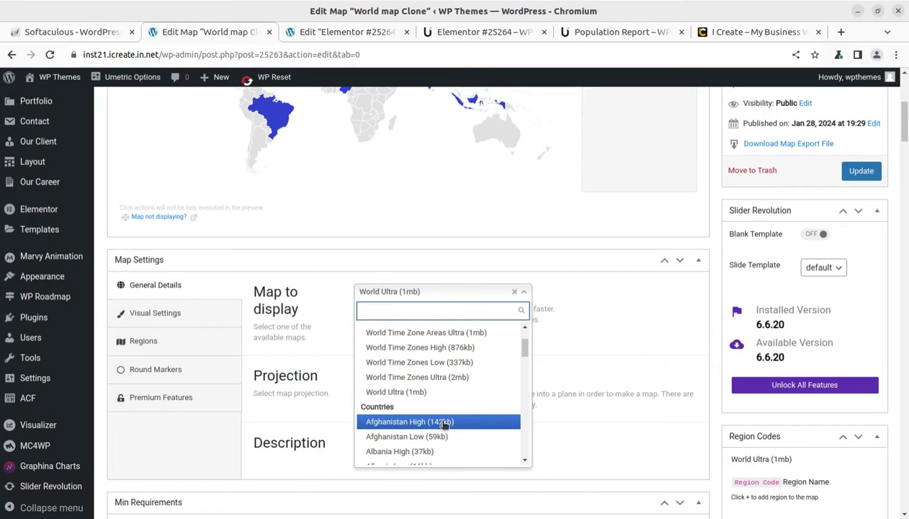
{"action": "scroll", "coordinate": [462, 403], "scroll_direction": "down", "scroll_amount": 3}
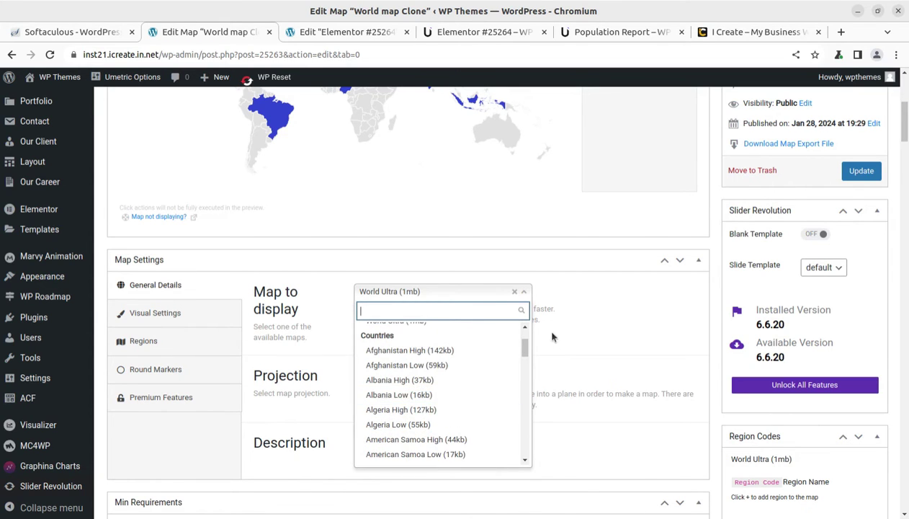
{"action": "left_click", "coordinate": [534, 339]}
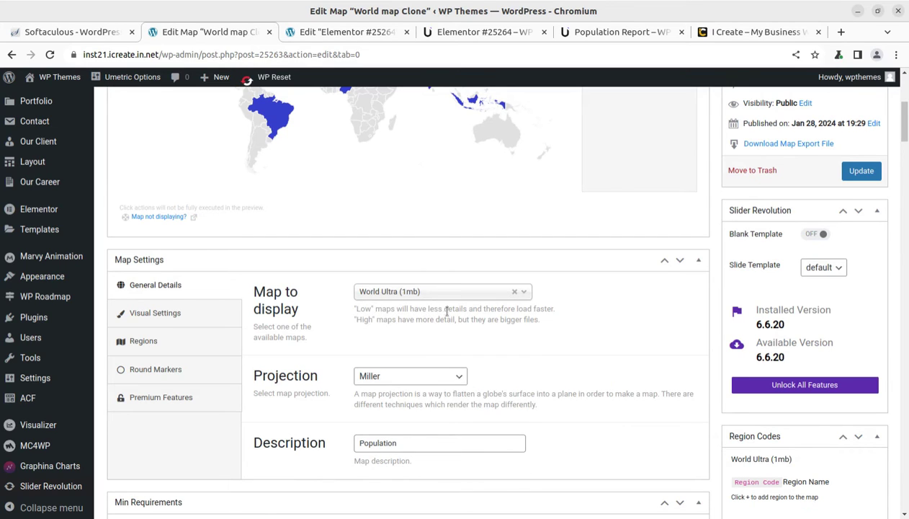
Compare the low and high map notes, then search 'ind' and select World India High (604kb)
{"action": "left_click_drag", "start_coordinate": [513, 310], "coordinate": [572, 317]}
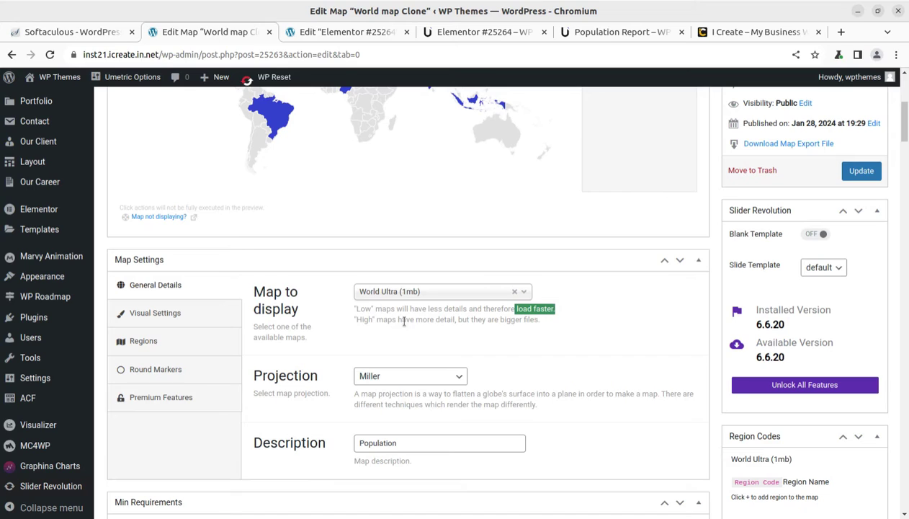
{"action": "left_click_drag", "start_coordinate": [368, 322], "coordinate": [430, 328]}
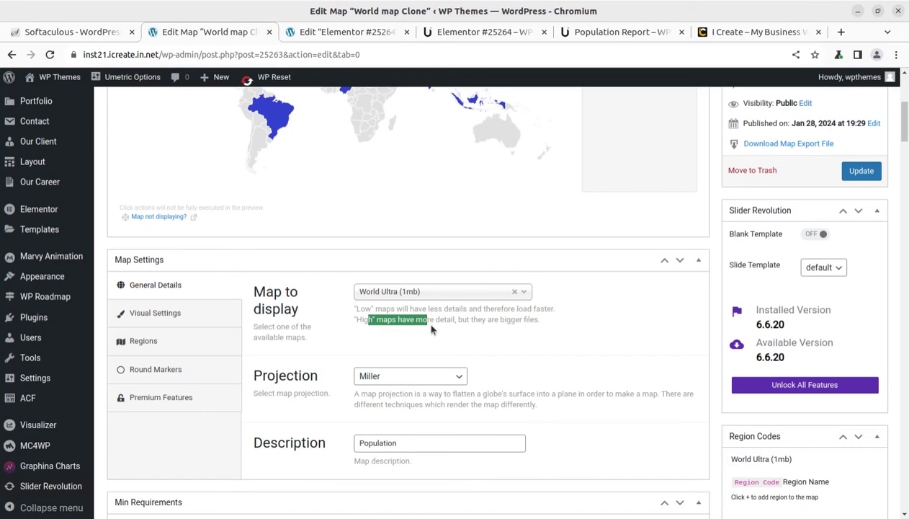
{"action": "left_click", "coordinate": [479, 295]}
{"action": "scroll", "coordinate": [468, 347], "scroll_direction": "down", "scroll_amount": 3}
{"action": "scroll", "coordinate": [468, 347], "scroll_direction": "down", "scroll_amount": 8}
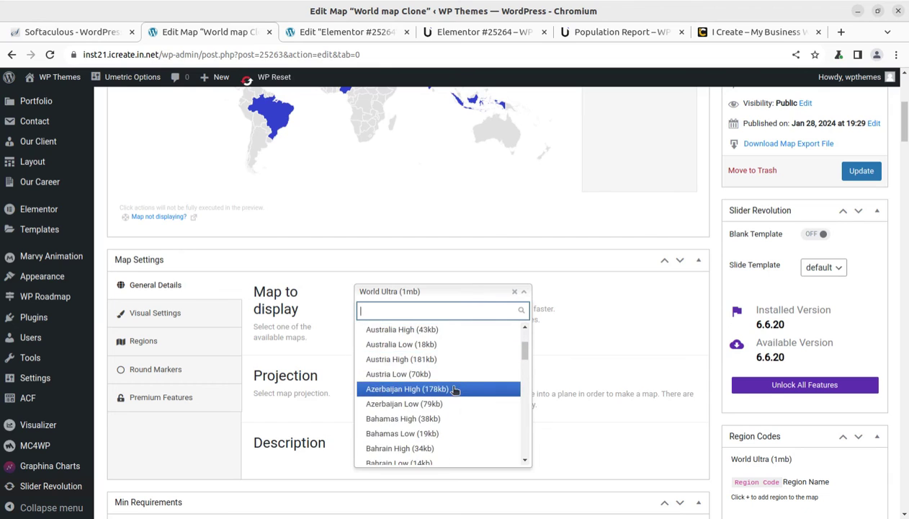
{"action": "scroll", "coordinate": [455, 389], "scroll_direction": "down", "scroll_amount": 6}
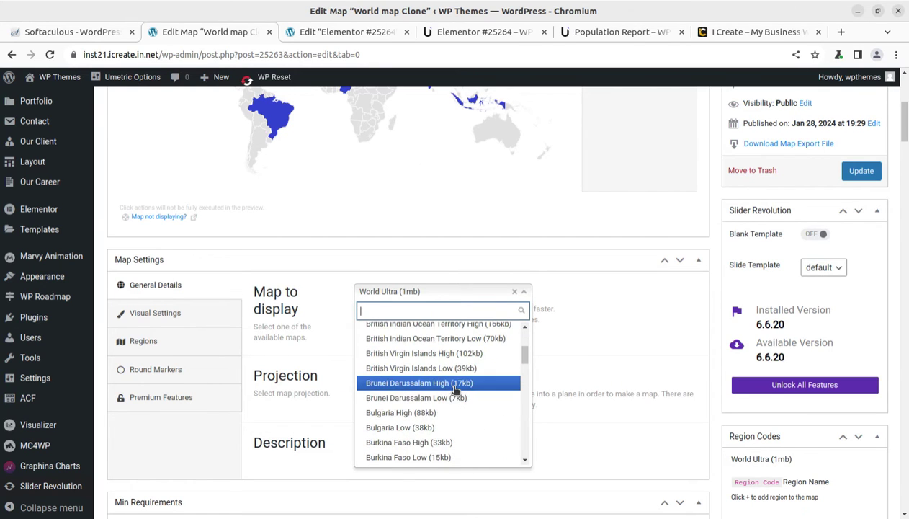
{"action": "type", "text": "india"}
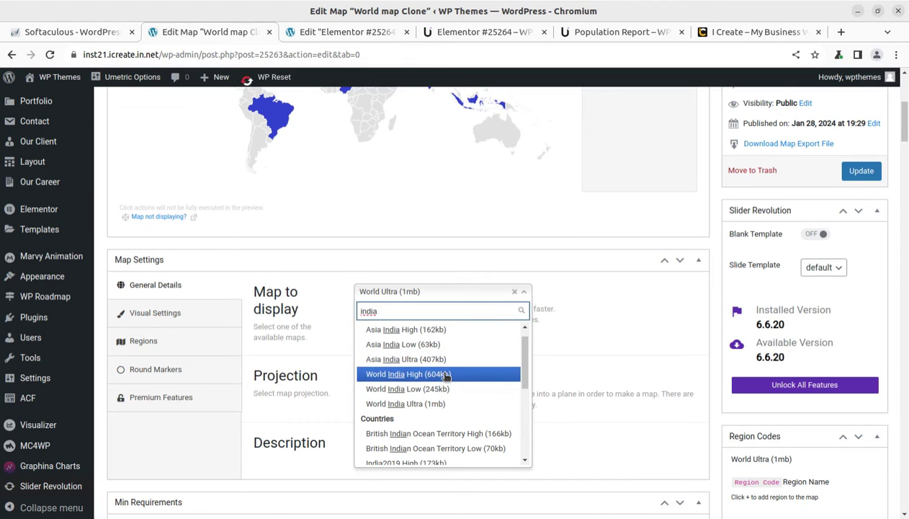
{"action": "left_click", "coordinate": [446, 375]}
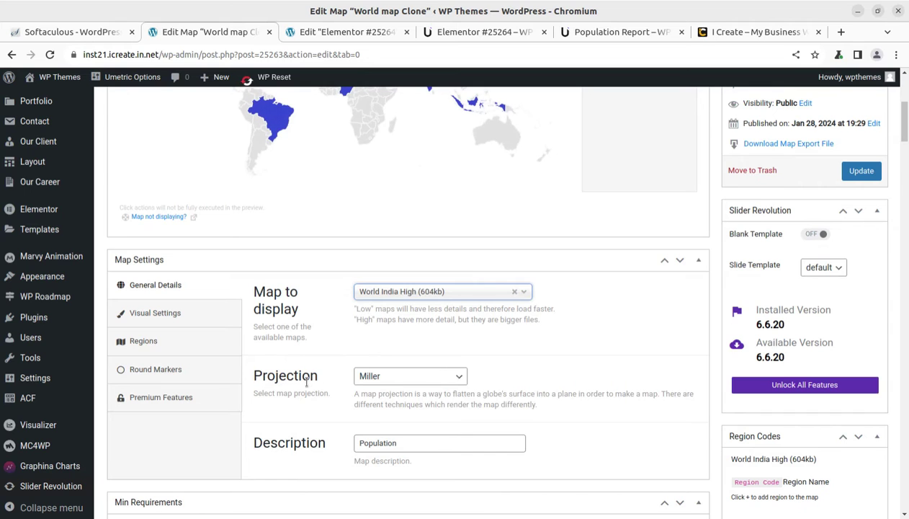
Keep the Miller projection and update World map Clone with World India High
{"action": "scroll", "coordinate": [364, 336], "scroll_direction": "up", "scroll_amount": 3}
{"action": "scroll", "coordinate": [425, 297], "scroll_direction": "down", "scroll_amount": 3}
{"action": "left_click", "coordinate": [452, 373]}
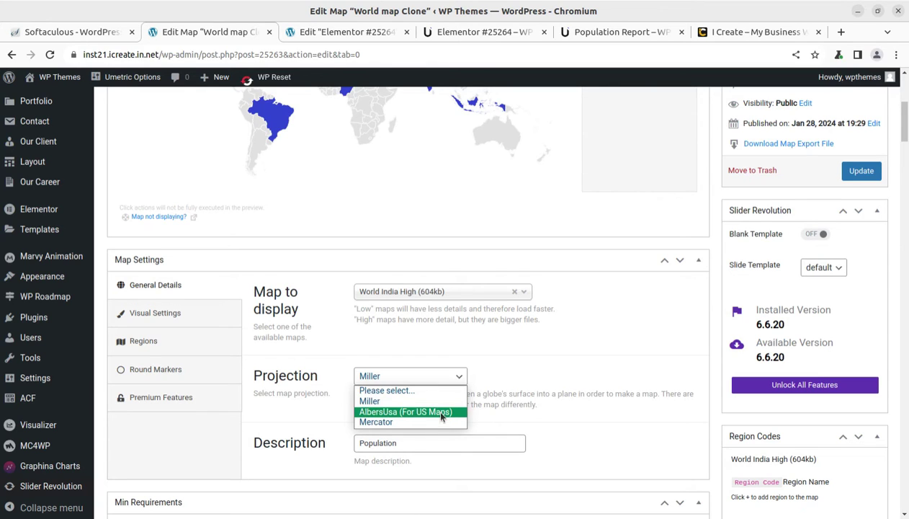
{"action": "left_click", "coordinate": [616, 358]}
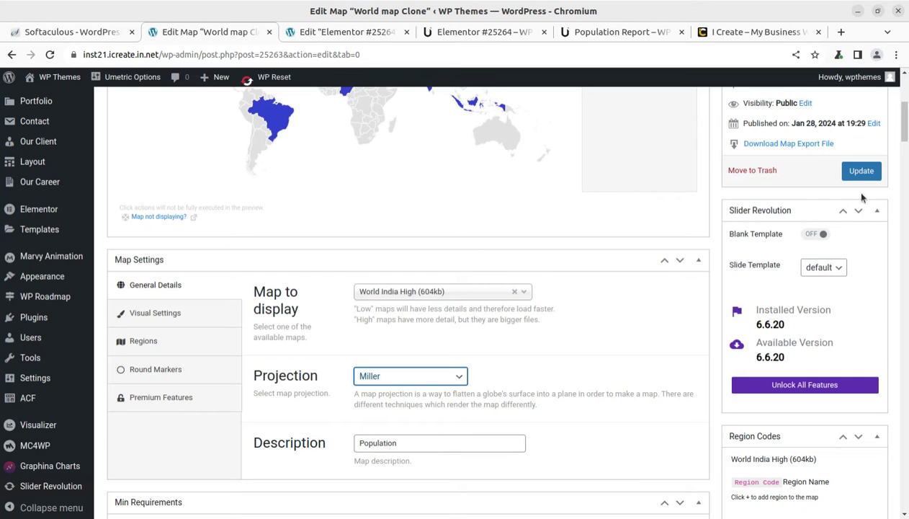
{"action": "left_click", "coordinate": [860, 171]}
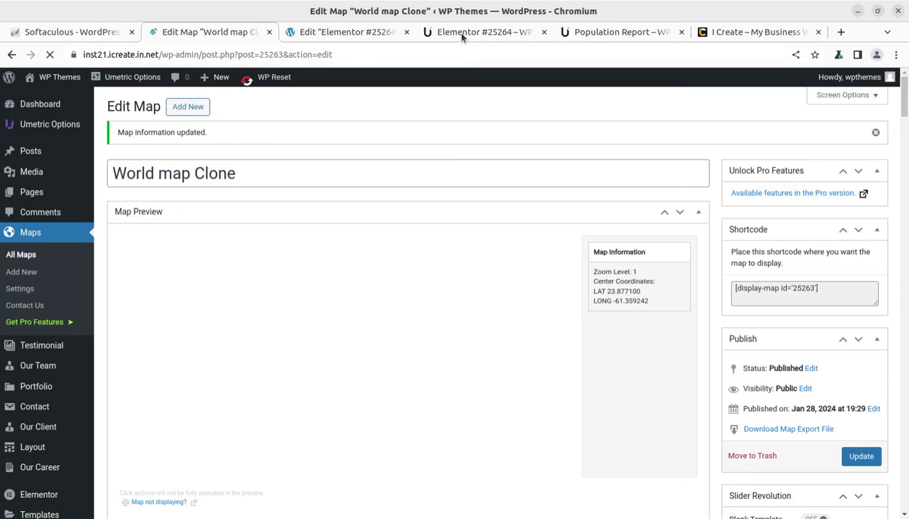
Close the Elementor editor, reload the live page and check India's tooltip on the blue map
{"action": "left_click", "coordinate": [361, 34]}
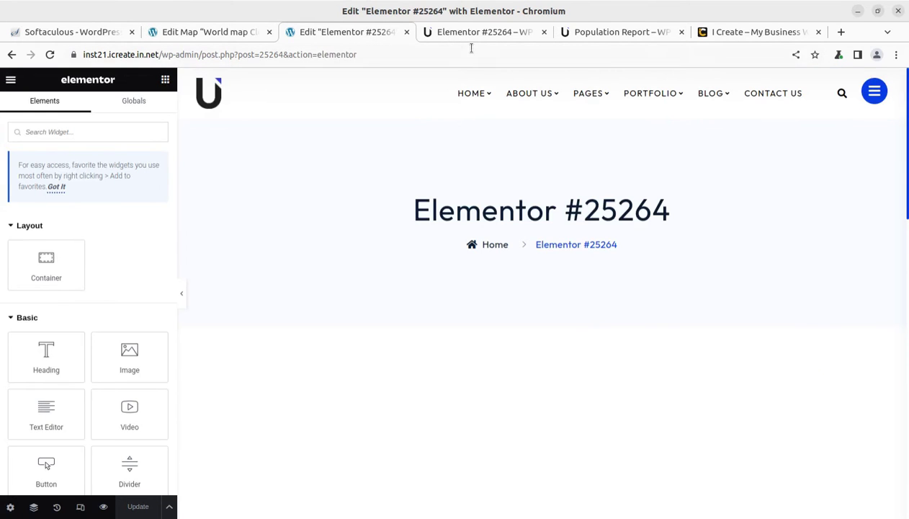
{"action": "left_click", "coordinate": [407, 32]}
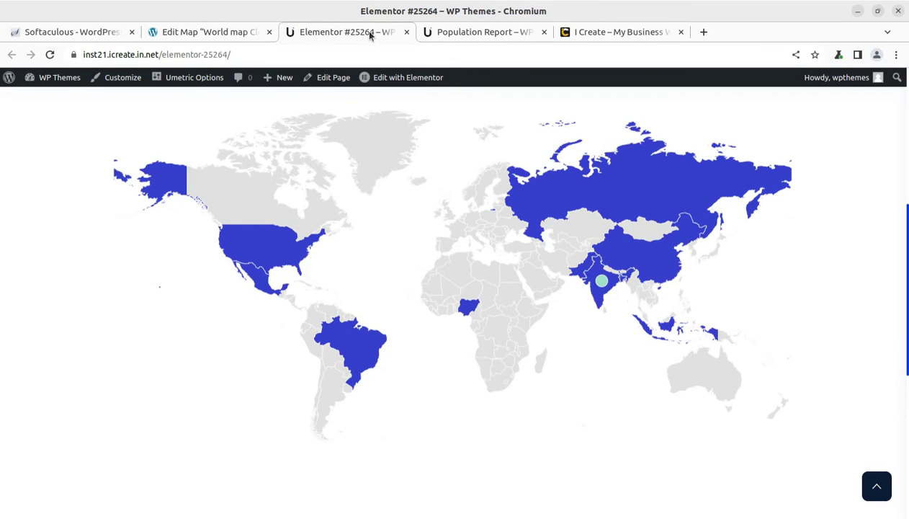
{"action": "left_click", "coordinate": [49, 54]}
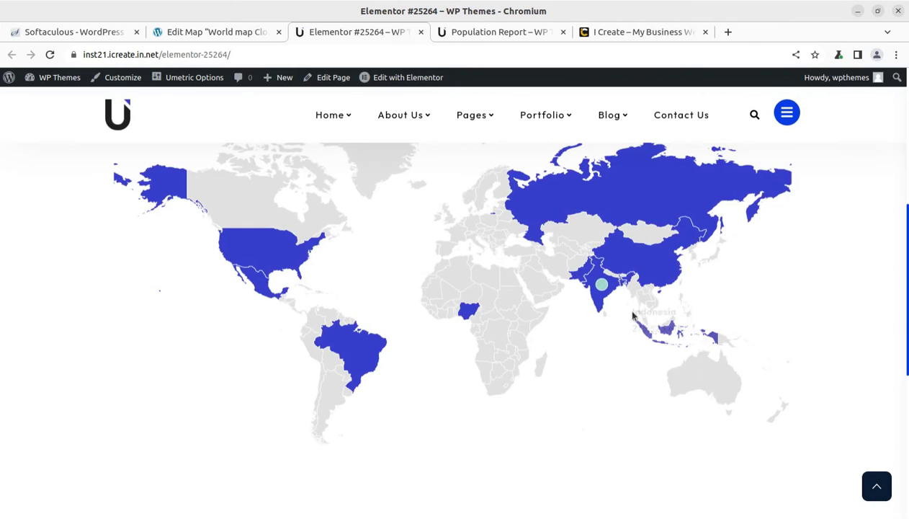
{"action": "mouse_move", "coordinate": [603, 285]}
{"action": "scroll", "coordinate": [607, 288], "scroll_direction": "down", "scroll_amount": 1}
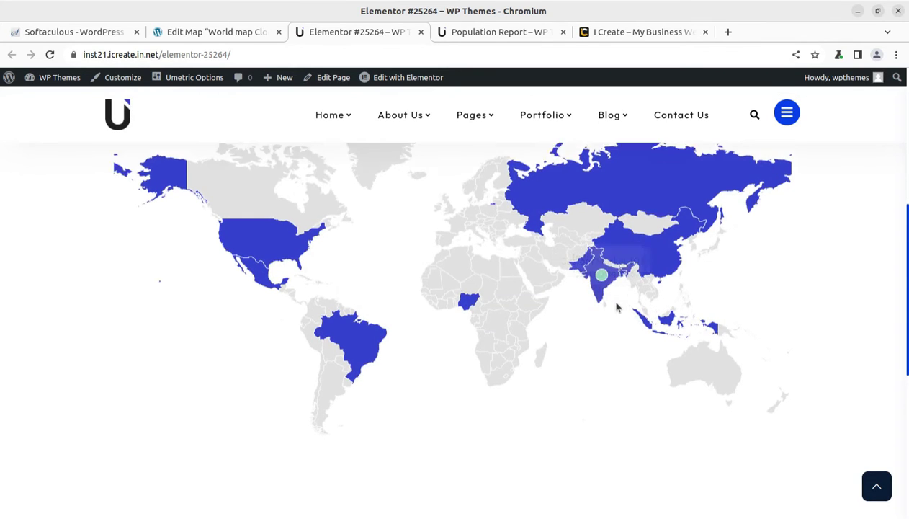
{"action": "scroll", "coordinate": [602, 297], "scroll_direction": "up", "scroll_amount": 2}
{"action": "mouse_move", "coordinate": [590, 351]}
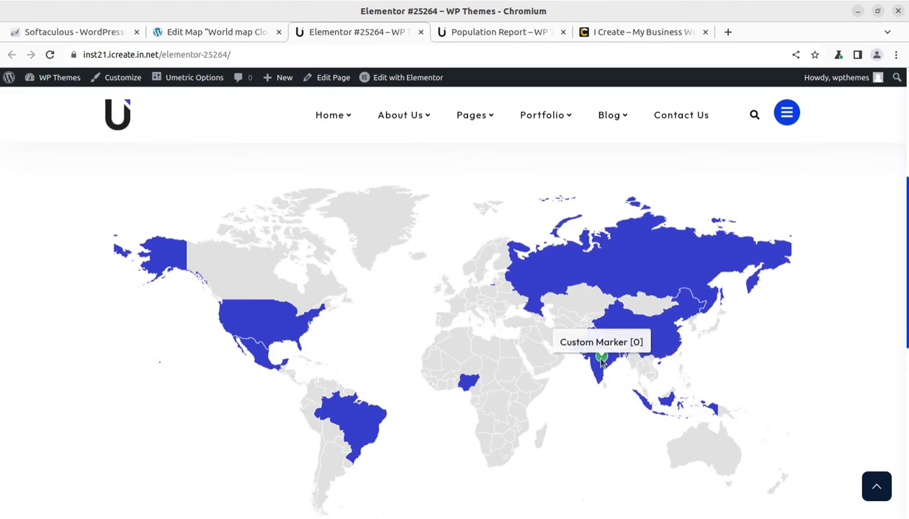
{"action": "left_click", "coordinate": [230, 35]}
Clear the World India High selection from Map to display, leaving no map chosen
{"action": "scroll", "coordinate": [458, 416], "scroll_direction": "down", "scroll_amount": 5}
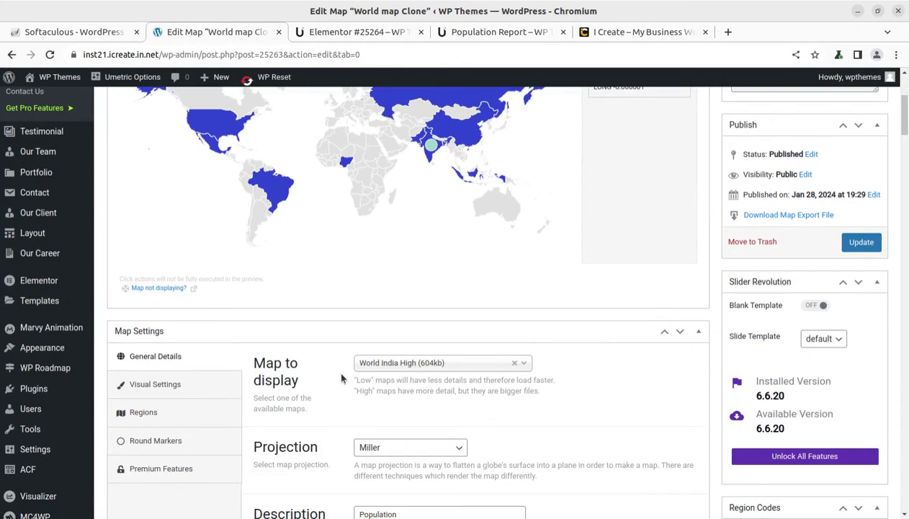
{"action": "left_click", "coordinate": [514, 363]}
{"action": "scroll", "coordinate": [434, 385], "scroll_direction": "down", "scroll_amount": 3}
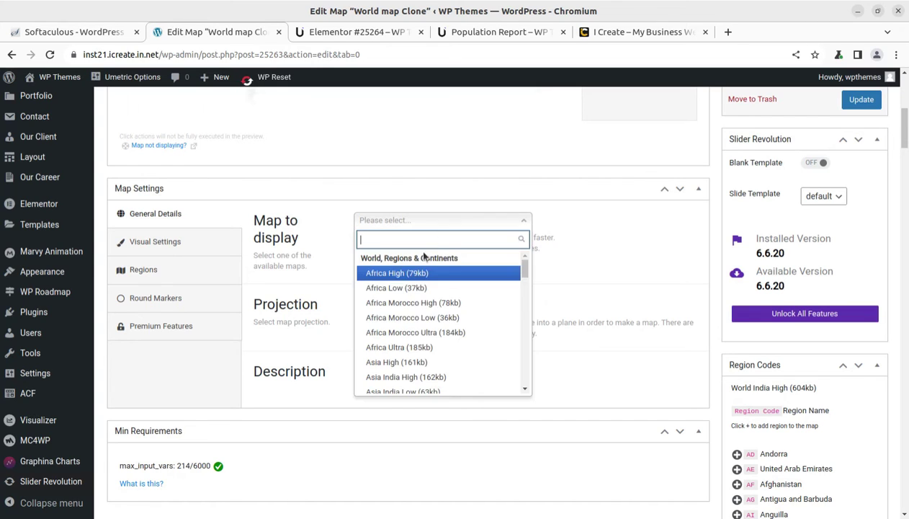
{"action": "left_click", "coordinate": [456, 222]}
{"action": "left_click", "coordinate": [600, 268]}
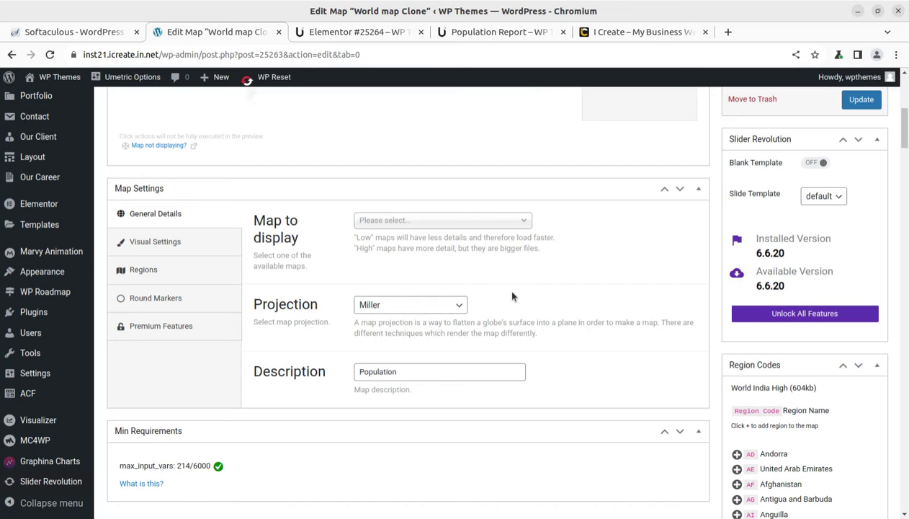
Show Visual Settings and review the border, map height, max width and font family options
{"action": "left_click", "coordinate": [177, 243]}
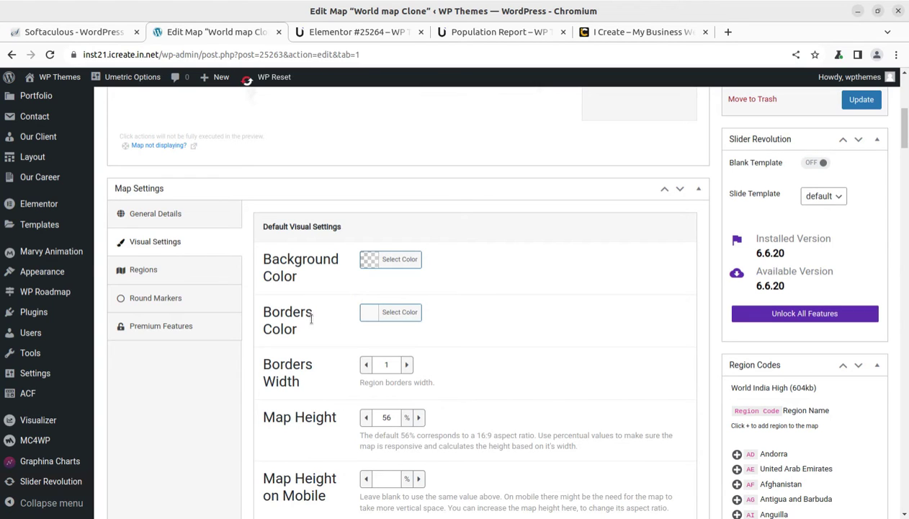
{"action": "scroll", "coordinate": [281, 267], "scroll_direction": "down", "scroll_amount": 2}
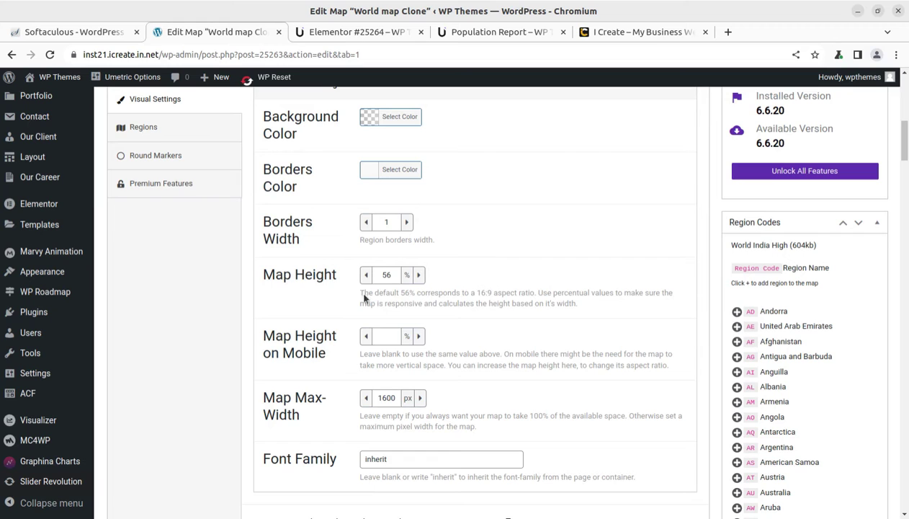
{"action": "scroll", "coordinate": [328, 395], "scroll_direction": "down", "scroll_amount": 1}
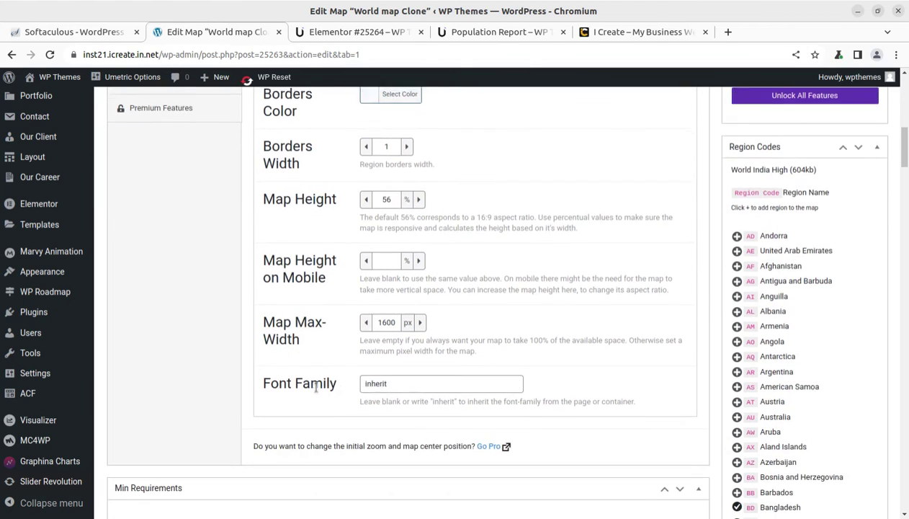
{"action": "scroll", "coordinate": [288, 338], "scroll_direction": "down", "scroll_amount": 2}
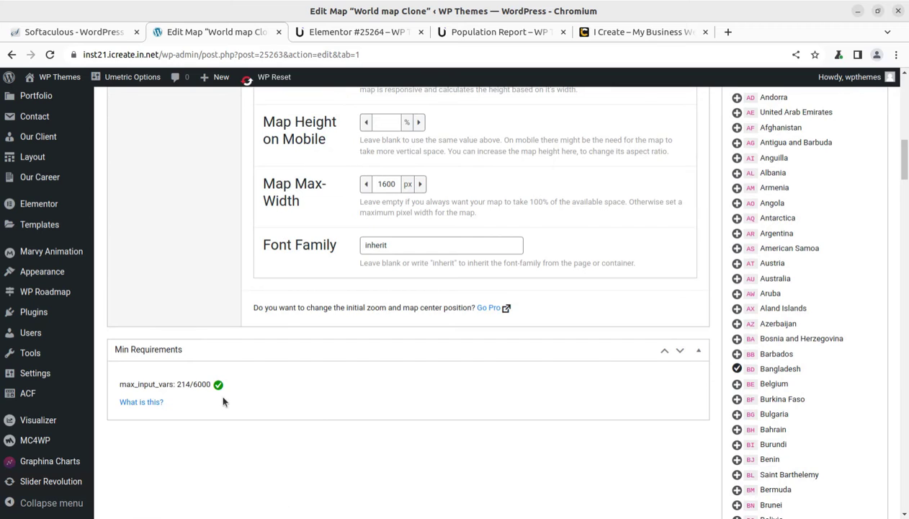
{"action": "scroll", "coordinate": [209, 391], "scroll_direction": "up", "scroll_amount": 1}
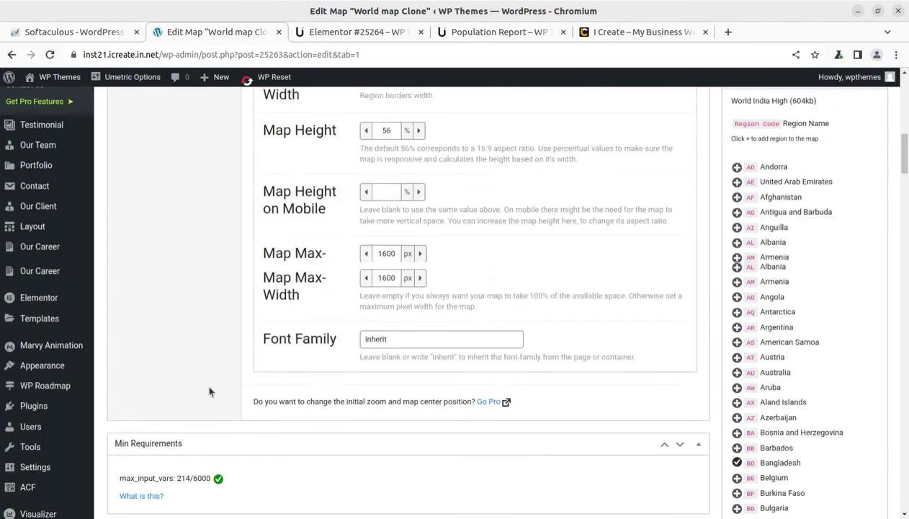
{"action": "scroll", "coordinate": [186, 386], "scroll_direction": "up", "scroll_amount": 3}
Replace India's tooltip population figure with 'this is test' in Regions and save the map
{"action": "left_click", "coordinate": [146, 278]}
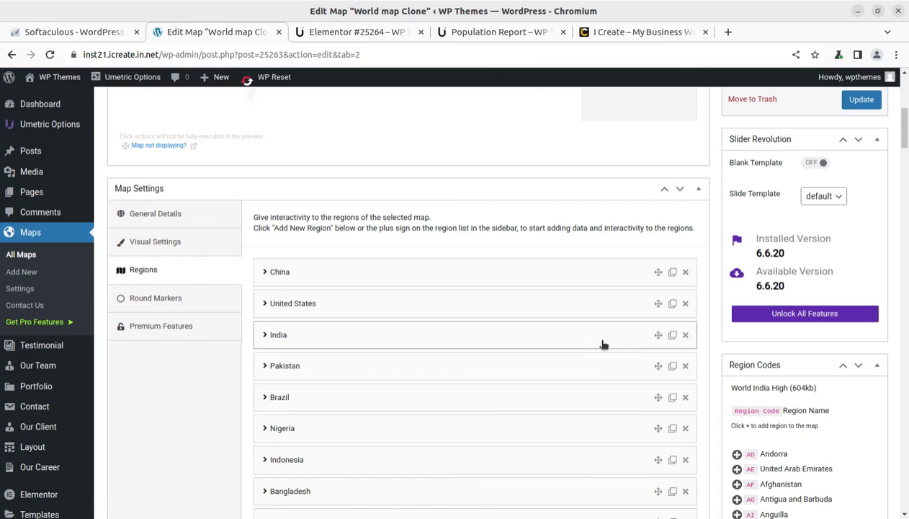
{"action": "left_click", "coordinate": [265, 336]}
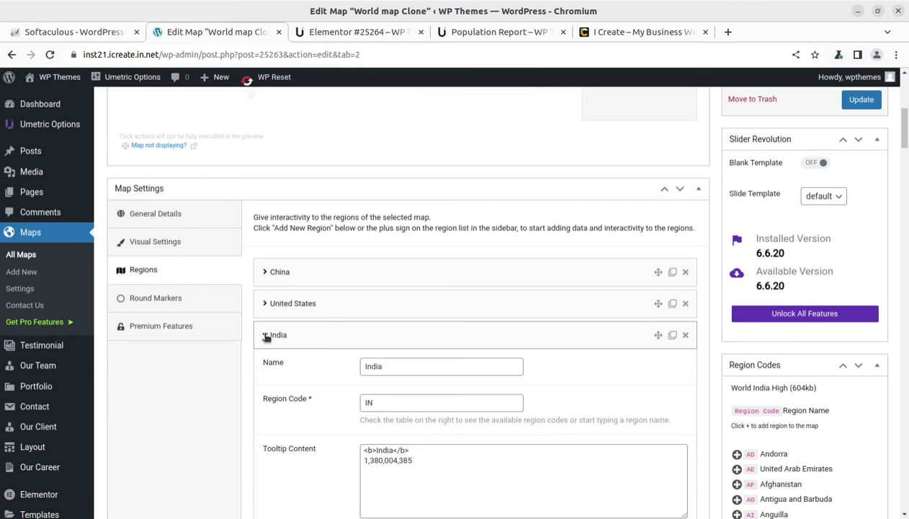
{"action": "scroll", "coordinate": [308, 404], "scroll_direction": "down", "scroll_amount": 3}
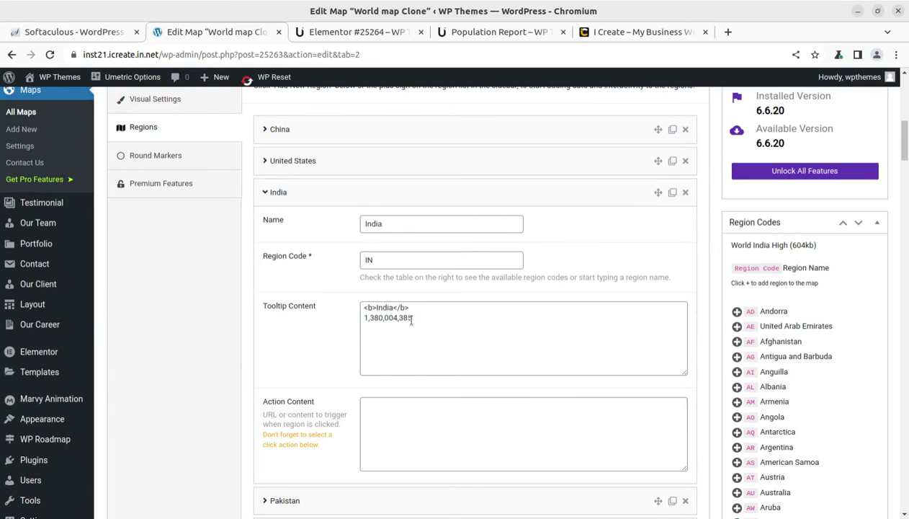
{"action": "left_click_drag", "start_coordinate": [412, 319], "coordinate": [364, 321]}
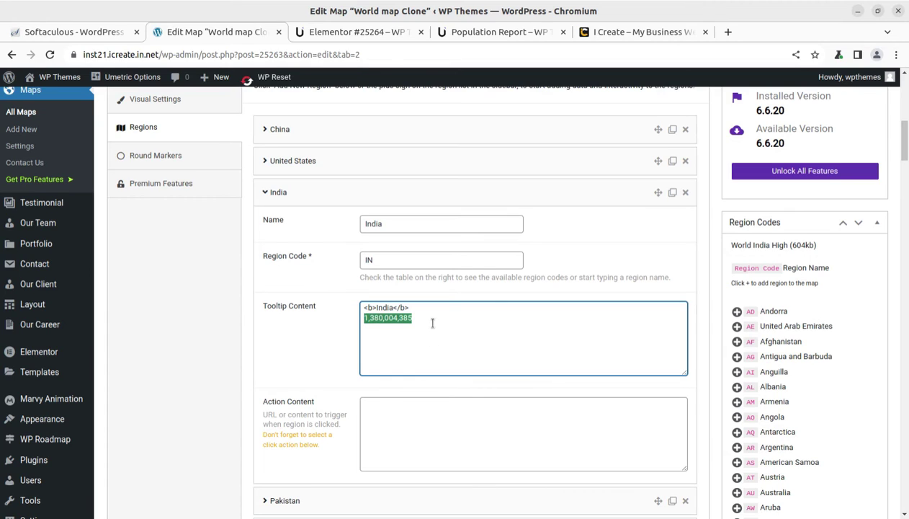
{"action": "type", "text": "this is test"}
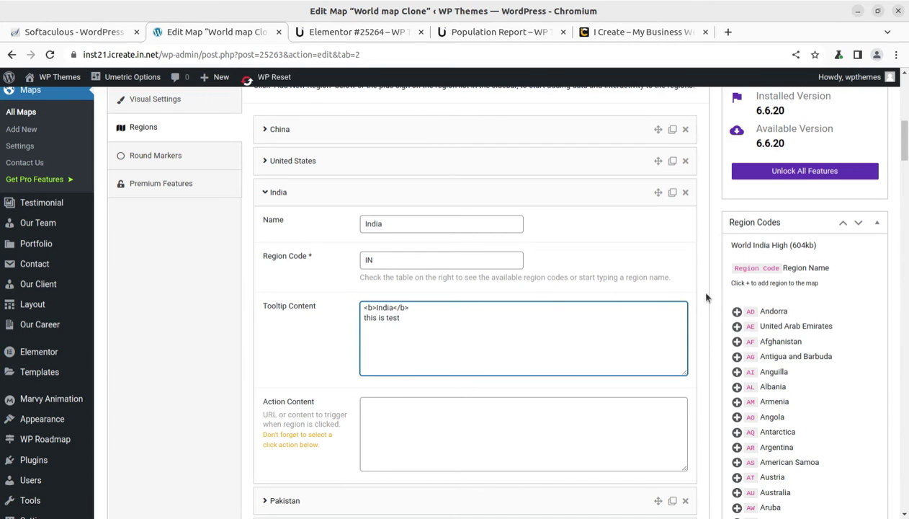
{"action": "scroll", "coordinate": [706, 297], "scroll_direction": "up", "scroll_amount": 4}
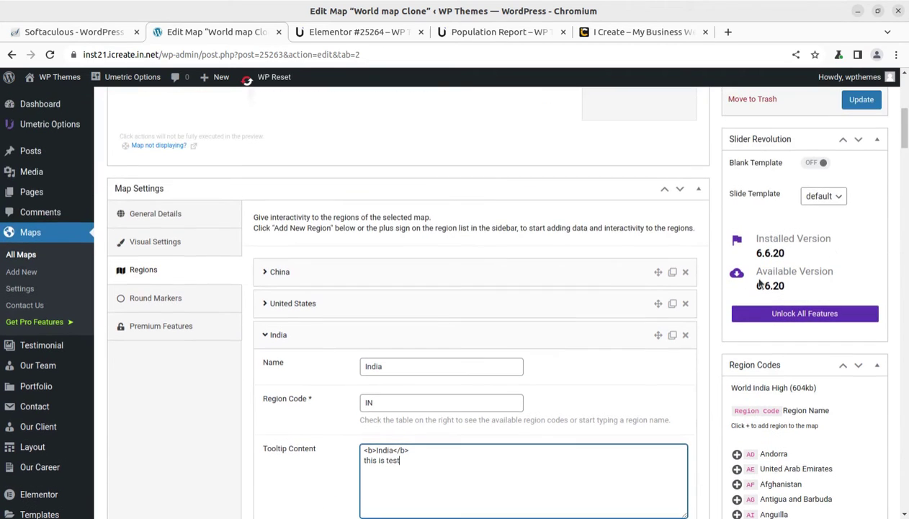
{"action": "left_click", "coordinate": [864, 99]}
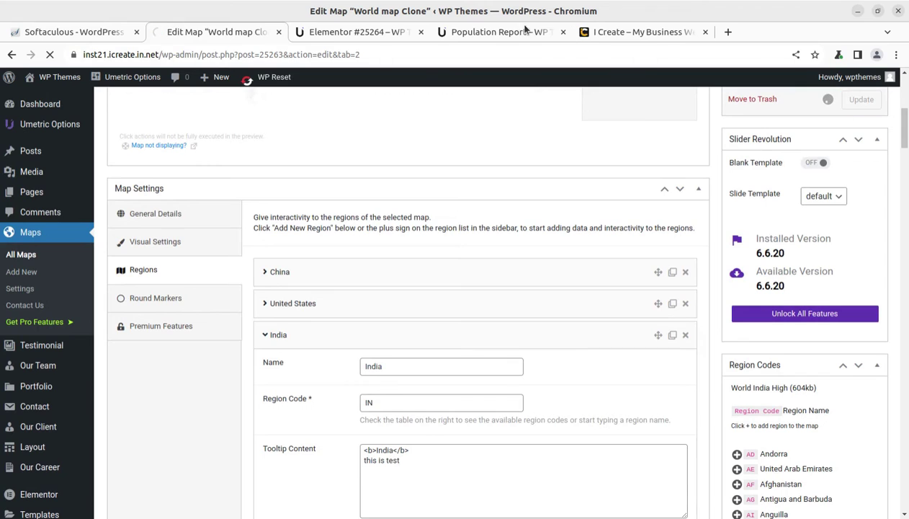
Check the current map on the Elementor page
{"action": "left_click", "coordinate": [403, 32]}
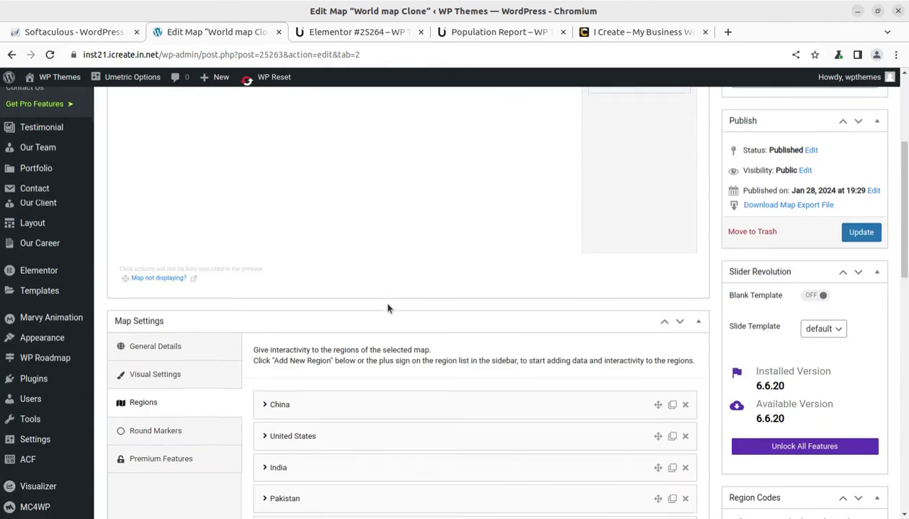
{"action": "scroll", "coordinate": [304, 294], "scroll_direction": "up", "scroll_amount": 8}
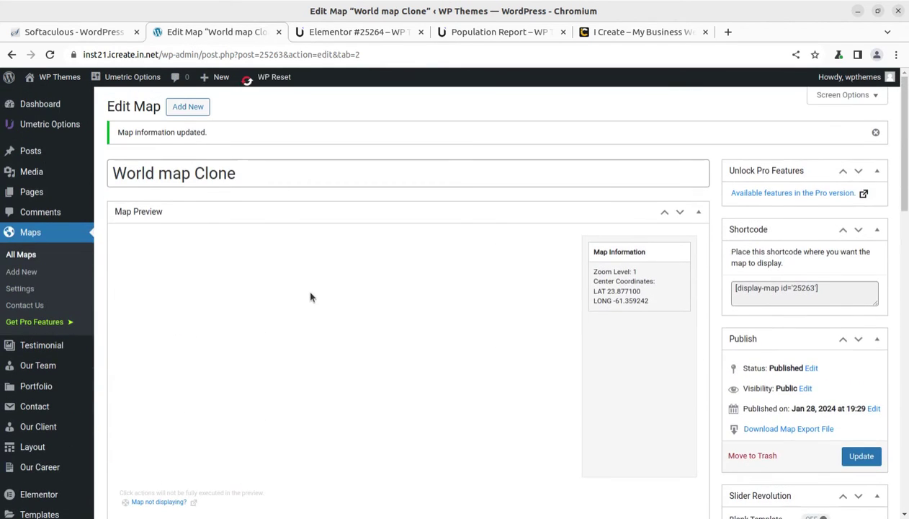
{"action": "scroll", "coordinate": [310, 297], "scroll_direction": "down", "scroll_amount": 5}
Set Map to display to World Regions High (357kb), update, and view the Population Report page
{"action": "left_click", "coordinate": [163, 216]}
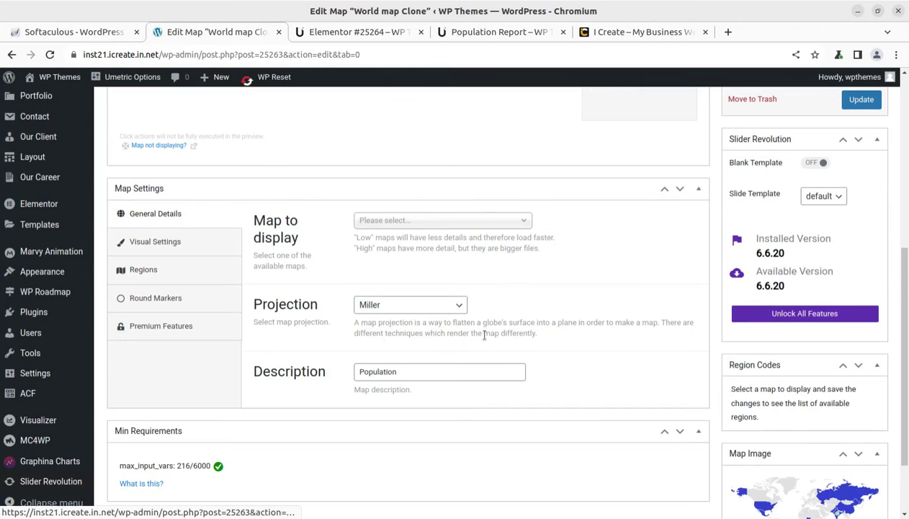
{"action": "left_click", "coordinate": [481, 221]}
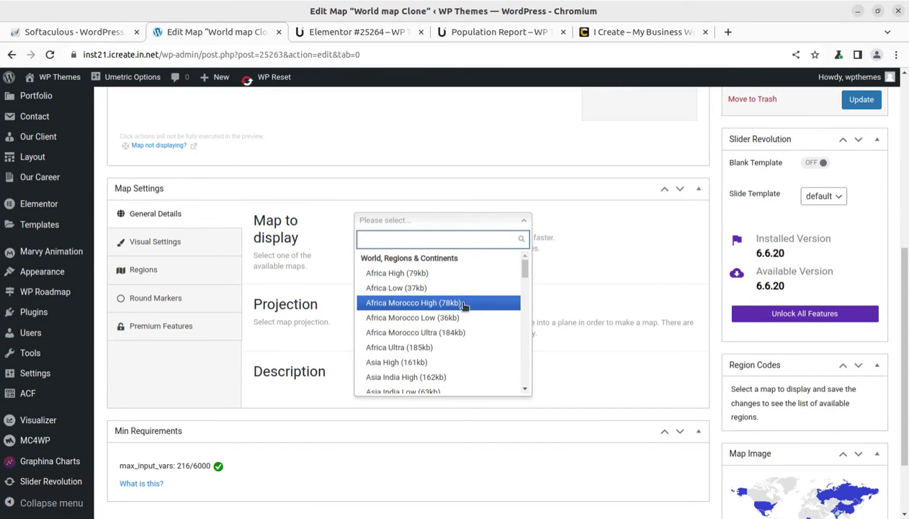
{"action": "scroll", "coordinate": [432, 270], "scroll_direction": "down", "scroll_amount": 1}
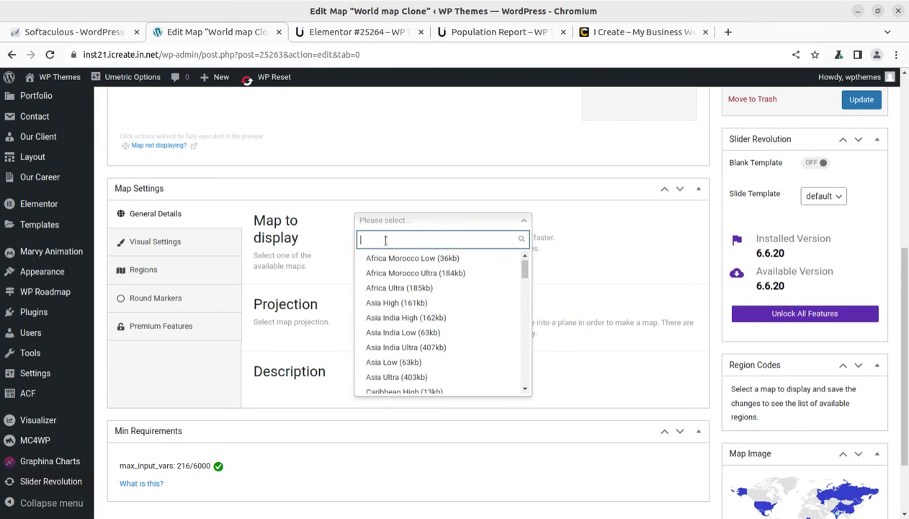
{"action": "type", "text": "world"}
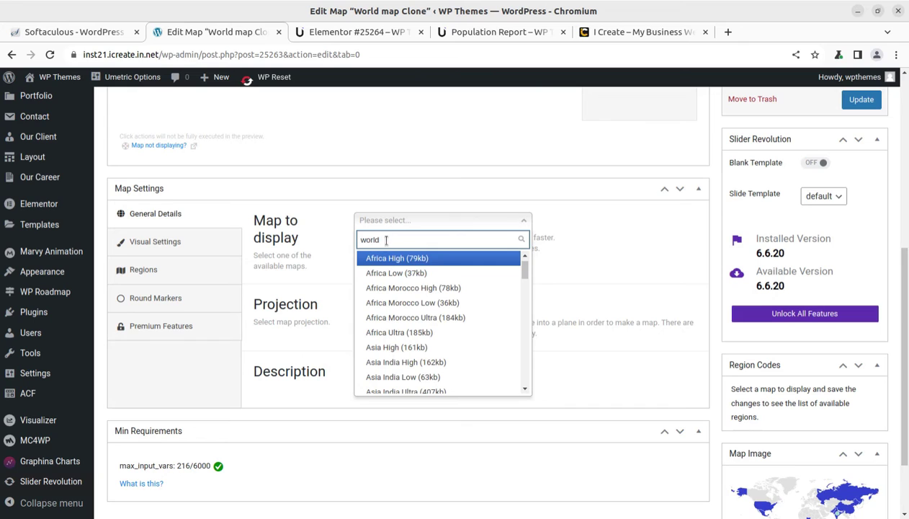
{"action": "scroll", "coordinate": [439, 288], "scroll_direction": "down", "scroll_amount": 3}
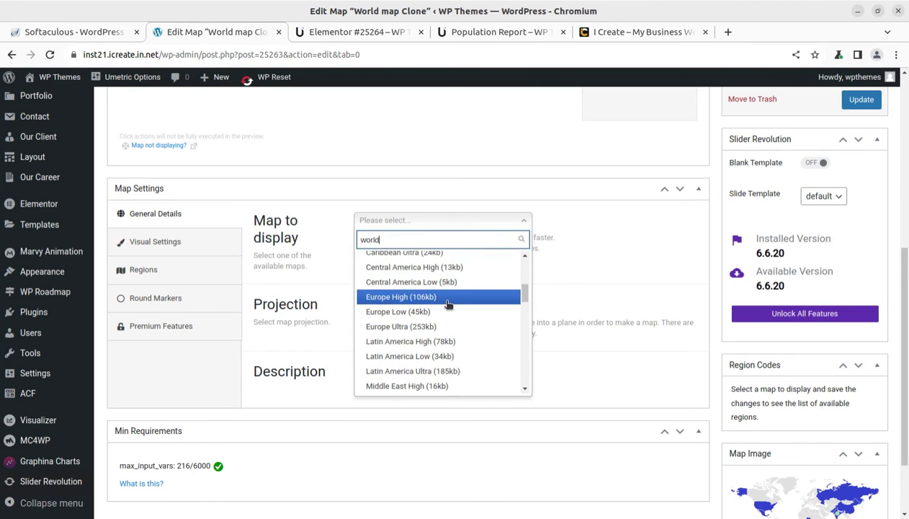
{"action": "scroll", "coordinate": [454, 352], "scroll_direction": "down", "scroll_amount": 3}
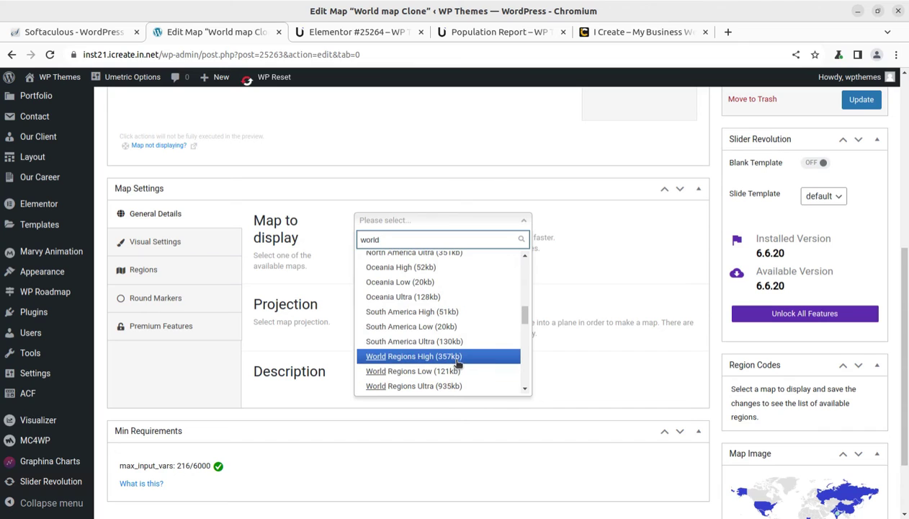
{"action": "key", "text": "Return"}
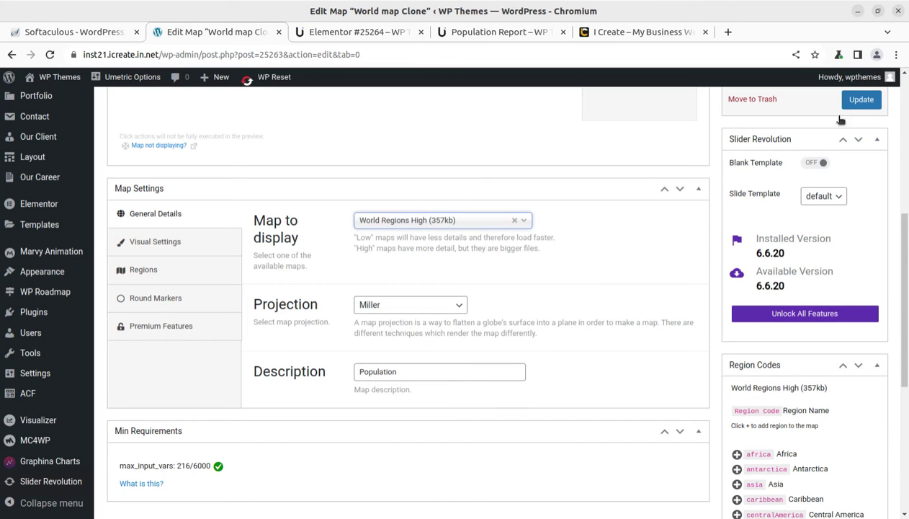
{"action": "left_click", "coordinate": [861, 101]}
{"action": "left_click", "coordinate": [497, 32]}
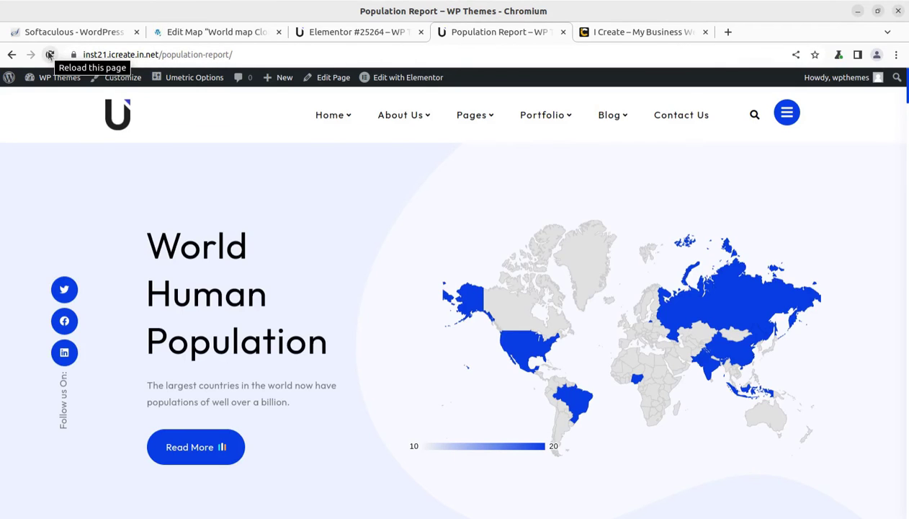
View the grey world map with India's marker on the Elementor page, then return to World map Clone
{"action": "left_click", "coordinate": [345, 34]}
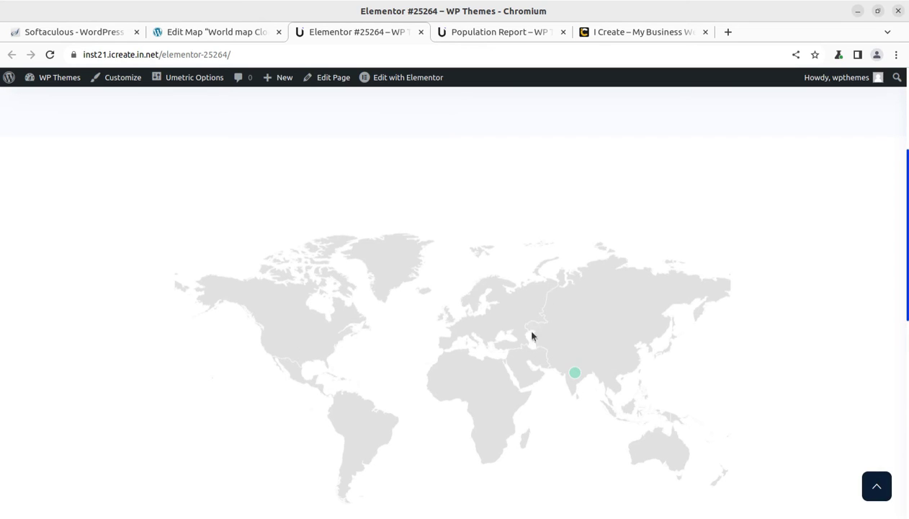
{"action": "left_click", "coordinate": [240, 32]}
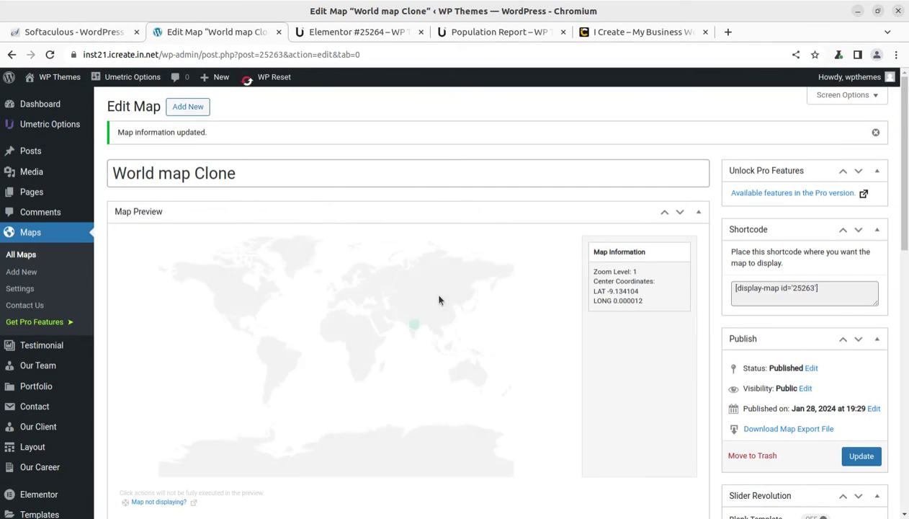
Switch Map to display to World India Ultra (1mb), update, and view the Elementor page
{"action": "scroll", "coordinate": [440, 300], "scroll_direction": "down", "scroll_amount": 3}
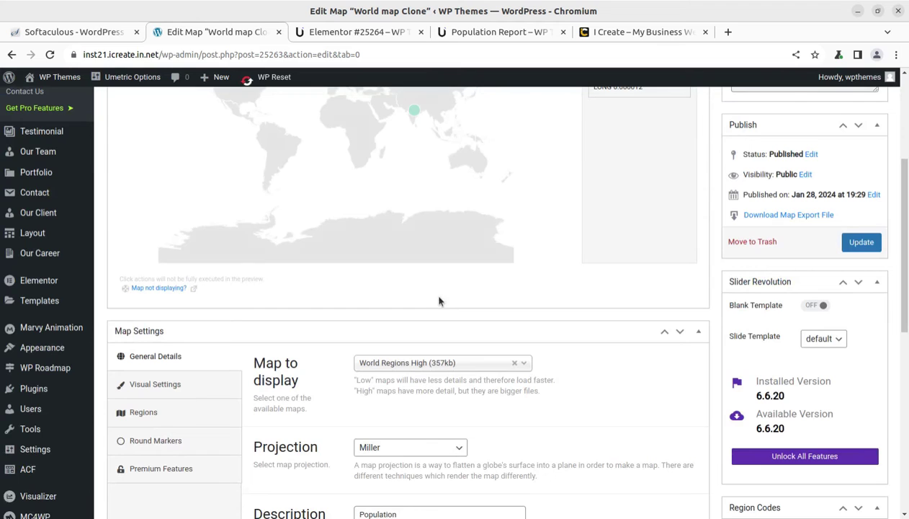
{"action": "left_click", "coordinate": [523, 364]}
{"action": "scroll", "coordinate": [430, 387], "scroll_direction": "down", "scroll_amount": 2}
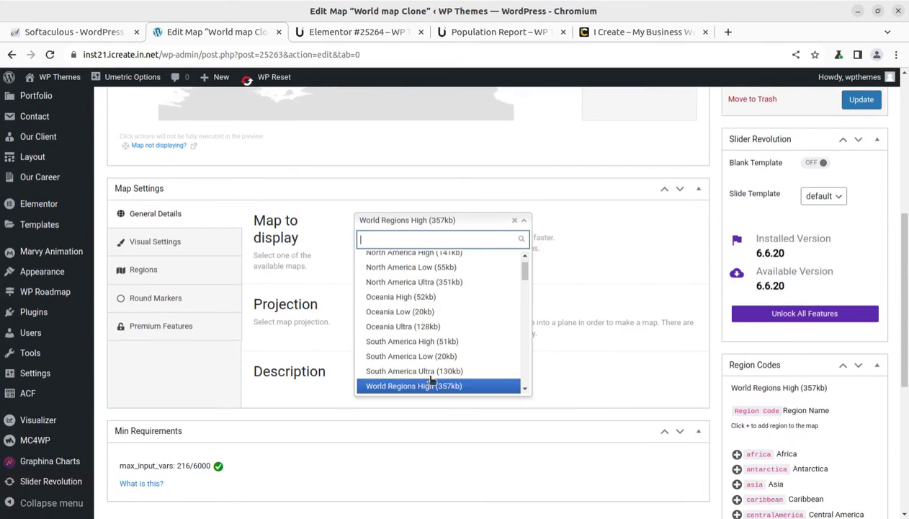
{"action": "scroll", "coordinate": [431, 346], "scroll_direction": "down", "scroll_amount": 5}
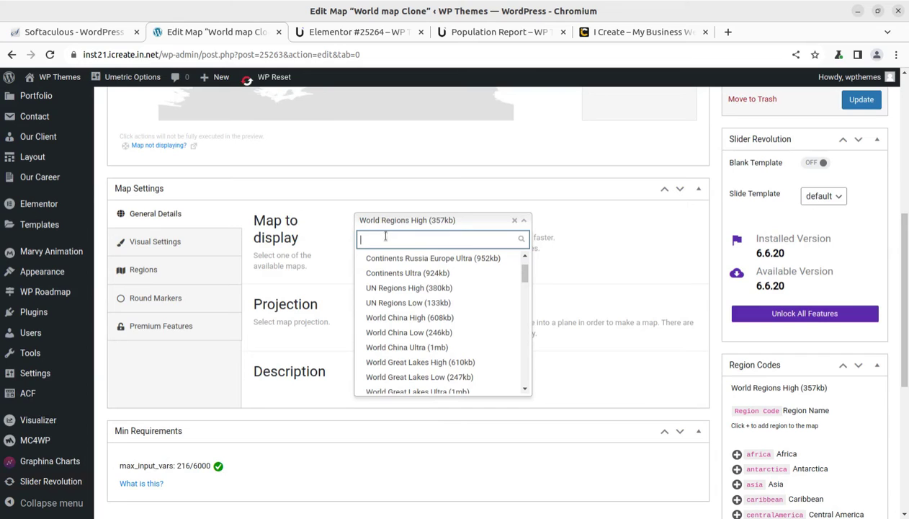
{"action": "type", "text": "india"}
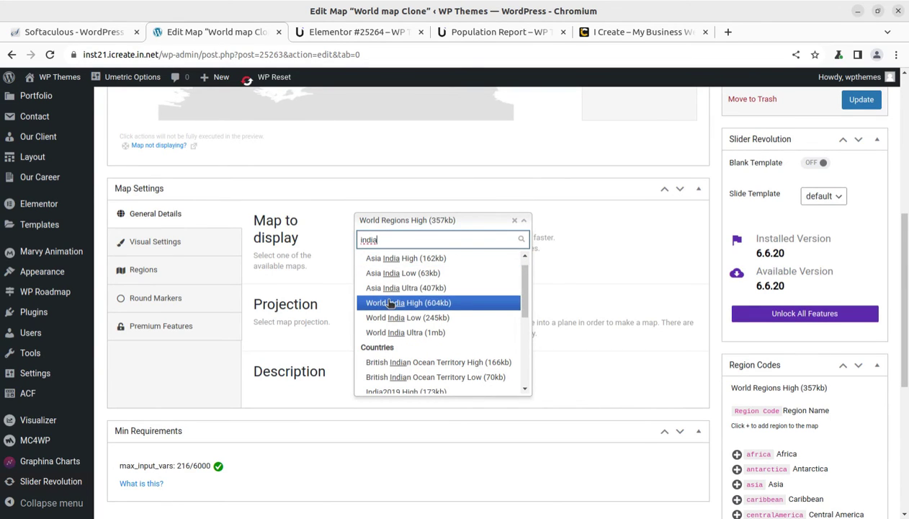
{"action": "left_click", "coordinate": [392, 332]}
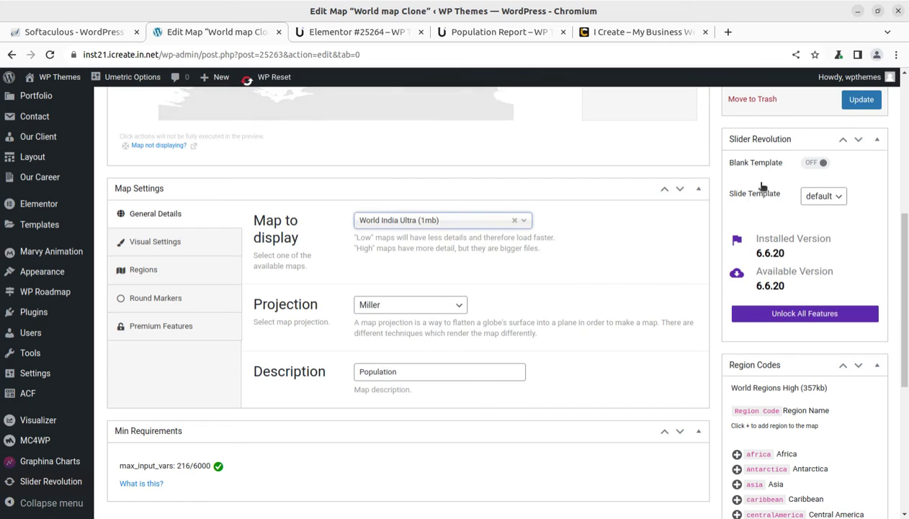
{"action": "left_click", "coordinate": [846, 101]}
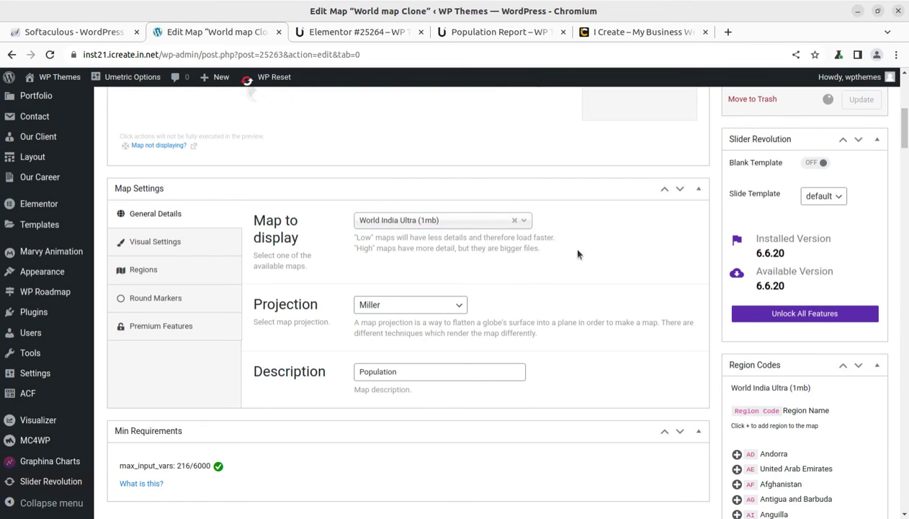
{"action": "left_click", "coordinate": [352, 32]}
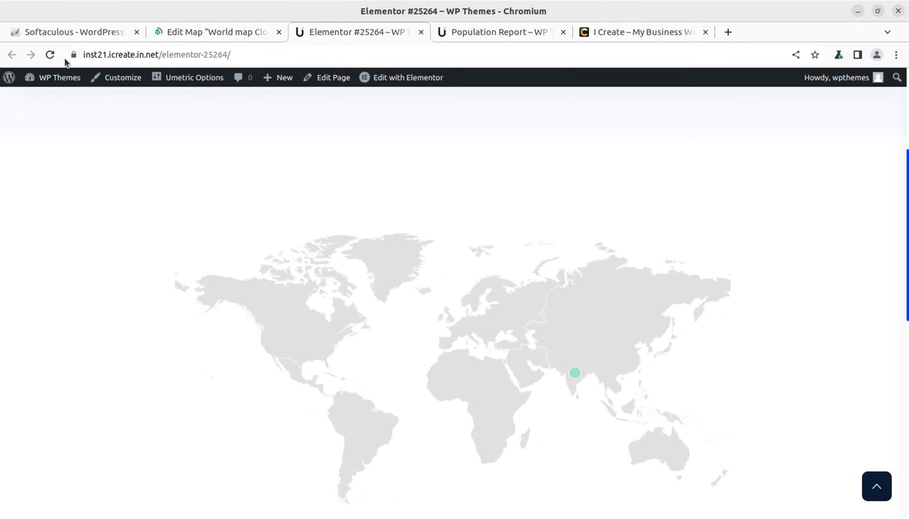
Reload the Elementor page to confirm blue countries with population tooltips, then return to the editor
{"action": "left_click", "coordinate": [50, 54]}
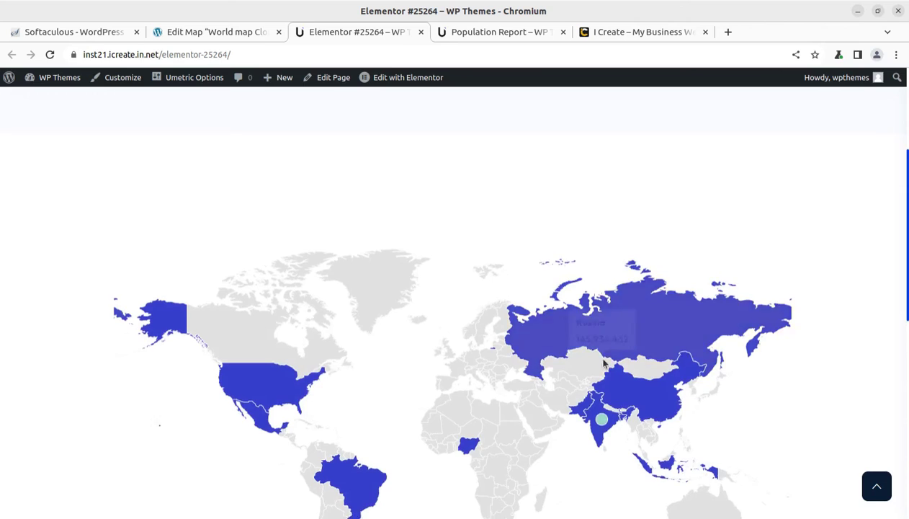
{"action": "scroll", "coordinate": [603, 362], "scroll_direction": "down", "scroll_amount": 2}
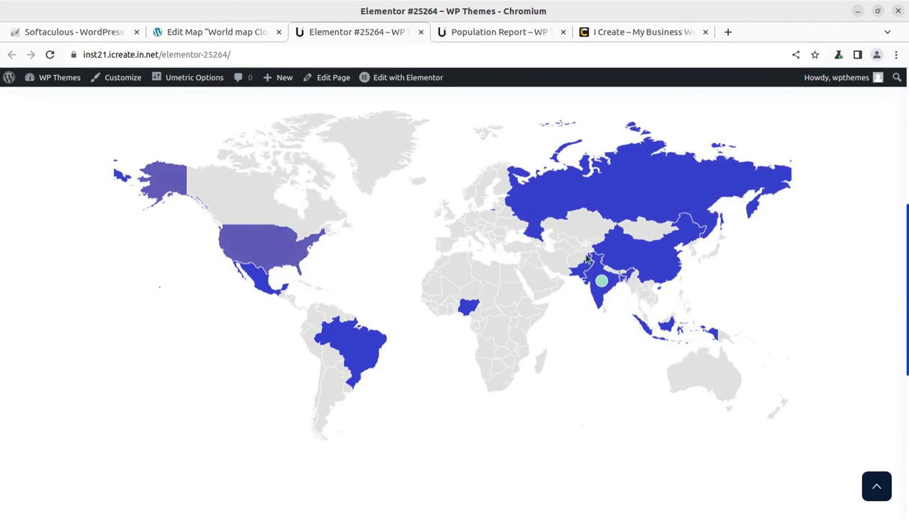
{"action": "mouse_move", "coordinate": [609, 261]}
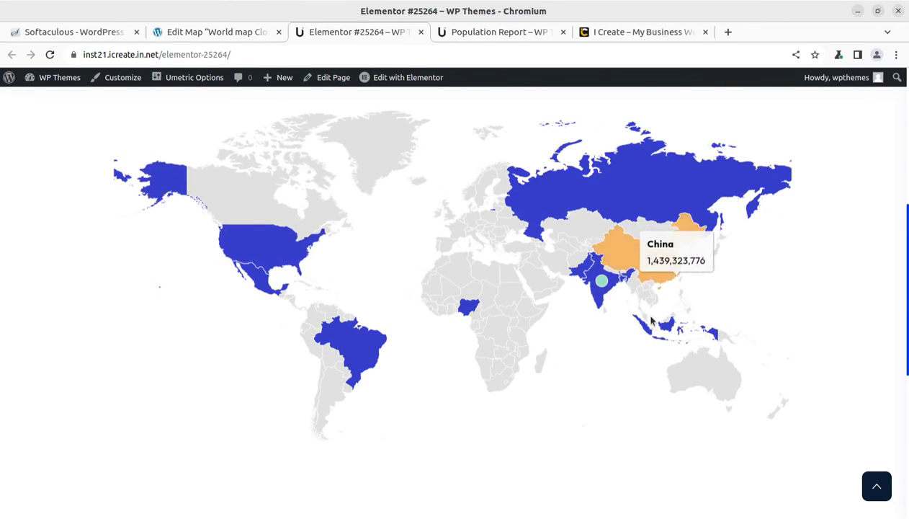
{"action": "scroll", "coordinate": [631, 322], "scroll_direction": "up", "scroll_amount": 2}
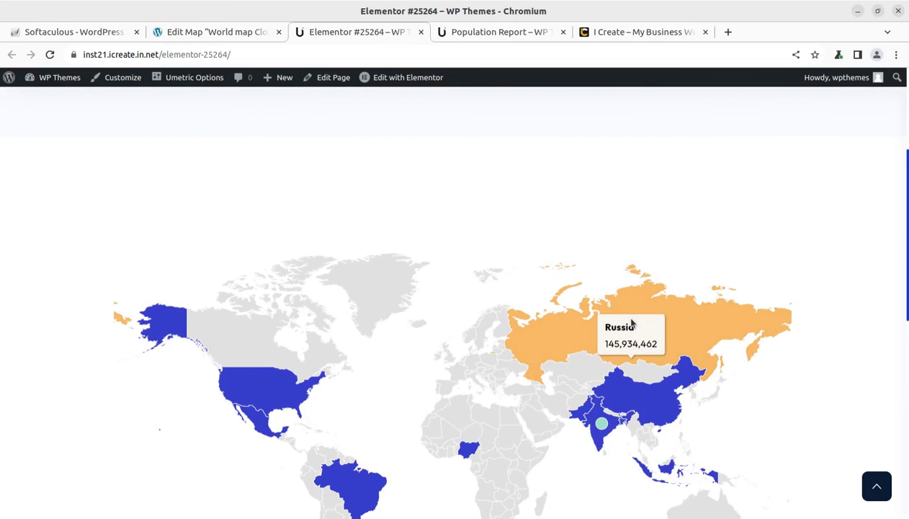
{"action": "left_click", "coordinate": [225, 33]}
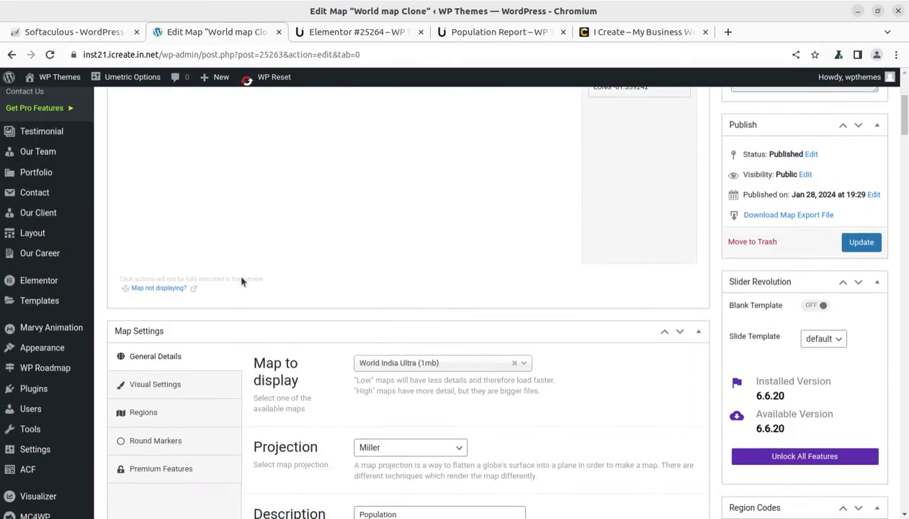
Expand the India region's settings in the Regions list
{"action": "scroll", "coordinate": [237, 272], "scroll_direction": "down", "scroll_amount": 5}
{"action": "left_click", "coordinate": [142, 198]}
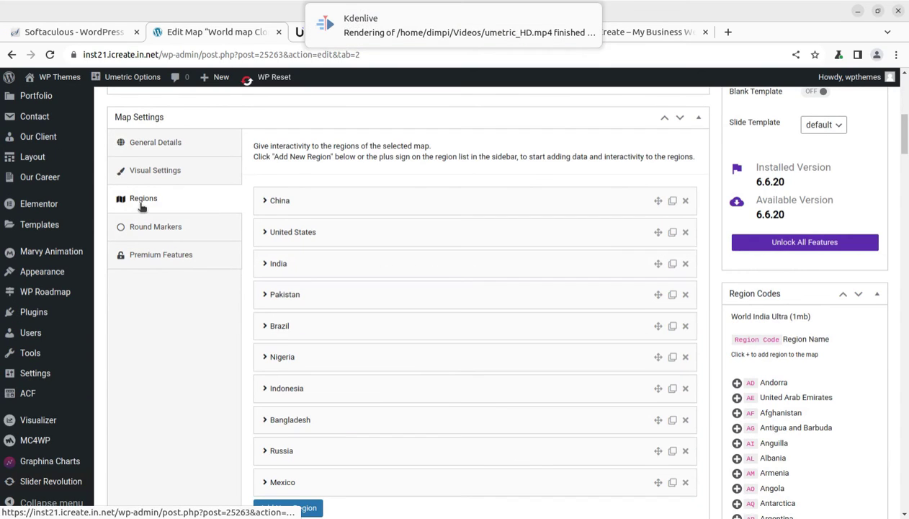
{"action": "left_click", "coordinate": [589, 16]}
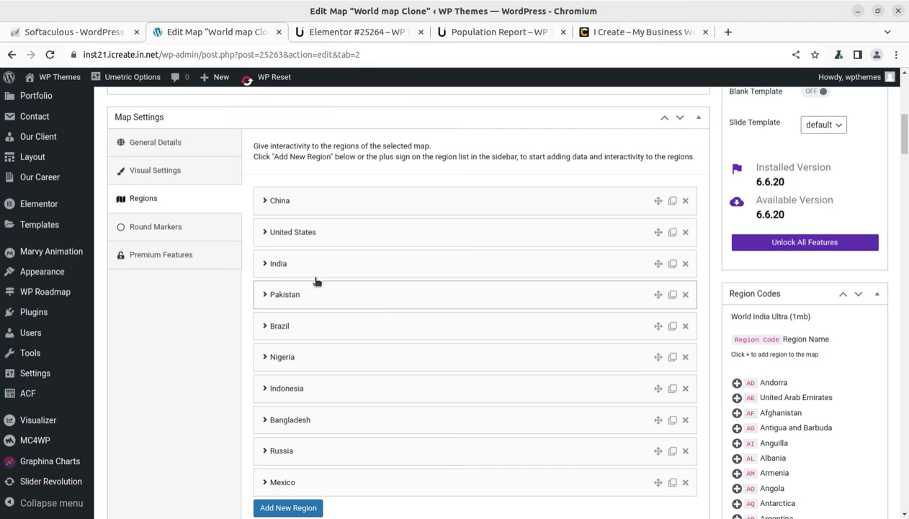
{"action": "left_click", "coordinate": [264, 265]}
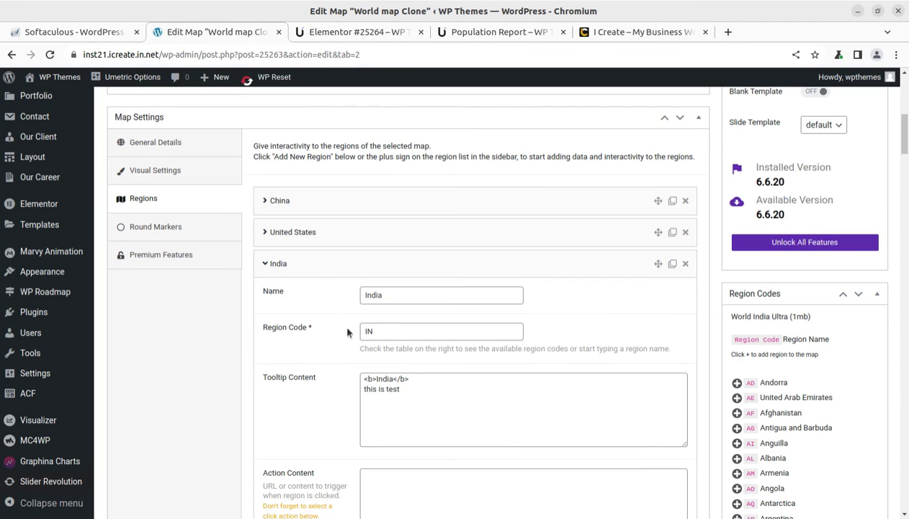
Confirm India's tooltip reads 'this is test' on the published page, then return to editing
{"action": "left_click", "coordinate": [396, 33]}
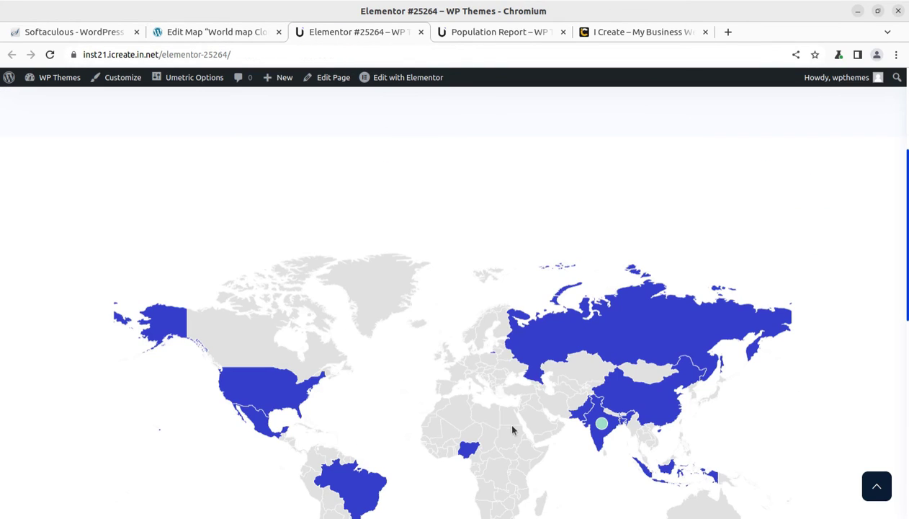
{"action": "mouse_move", "coordinate": [592, 429]}
{"action": "mouse_move", "coordinate": [628, 322]}
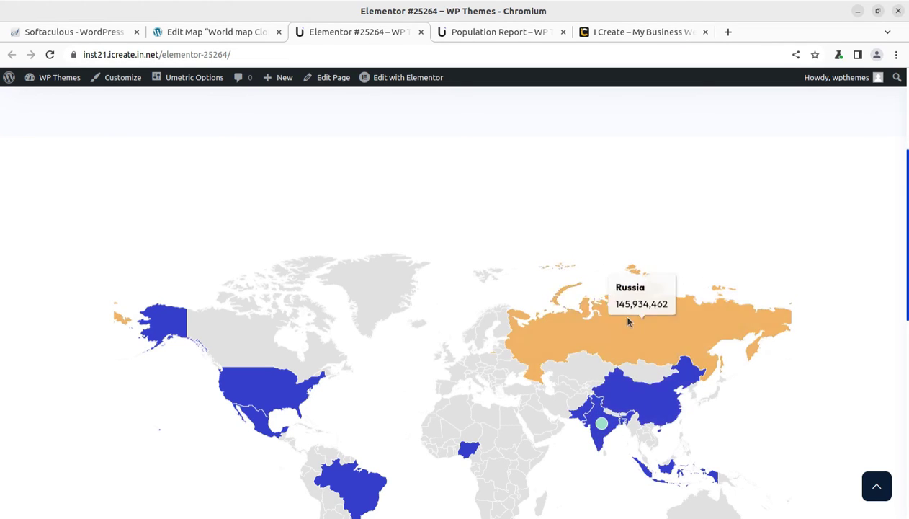
{"action": "left_click", "coordinate": [213, 33]}
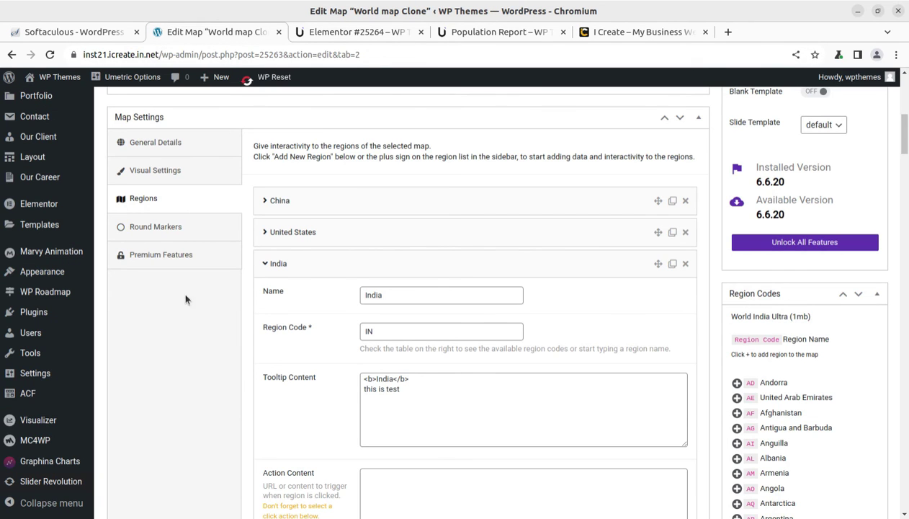
Set the round markers' Click Action to Open URL, then view the Premium Features overview
{"action": "left_click", "coordinate": [156, 228]}
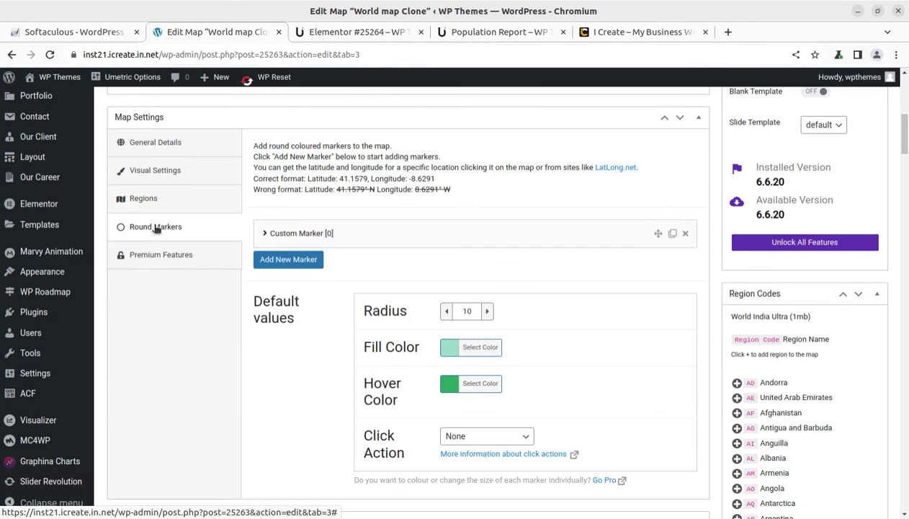
{"action": "scroll", "coordinate": [328, 331], "scroll_direction": "down", "scroll_amount": 2}
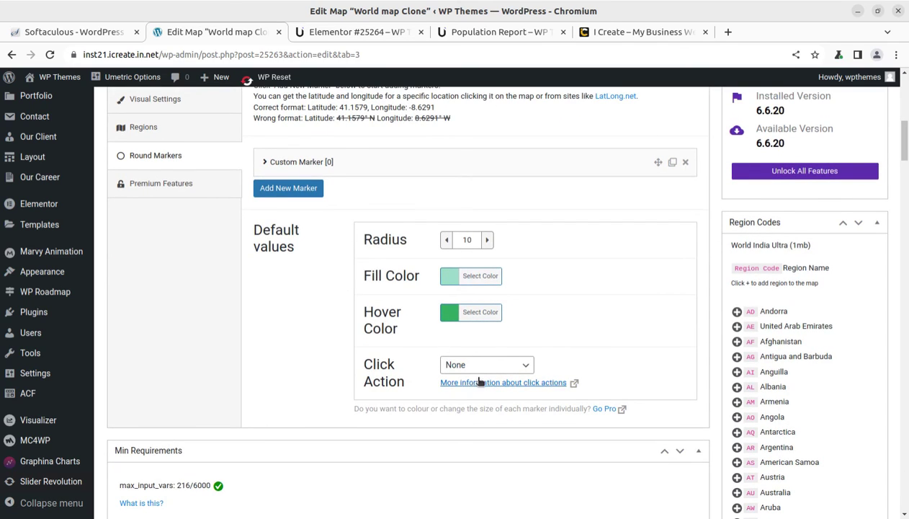
{"action": "left_click", "coordinate": [509, 370]}
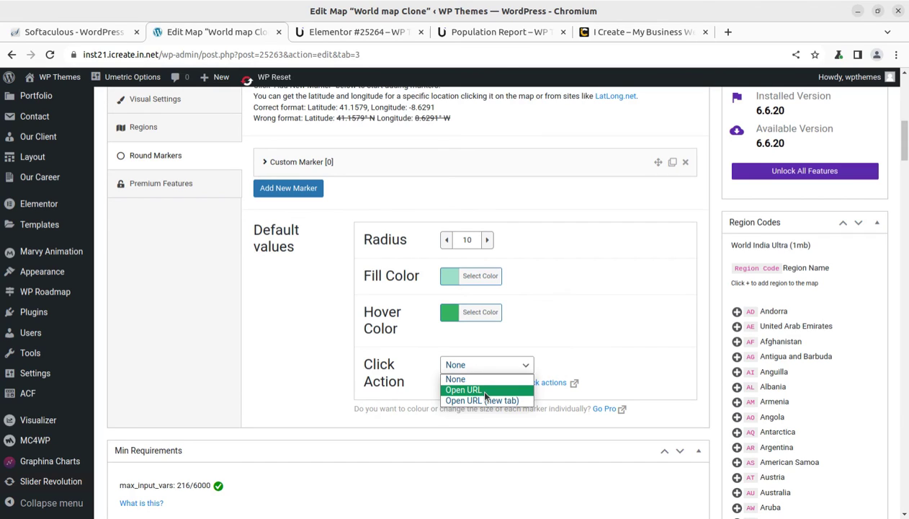
{"action": "left_click", "coordinate": [484, 391]}
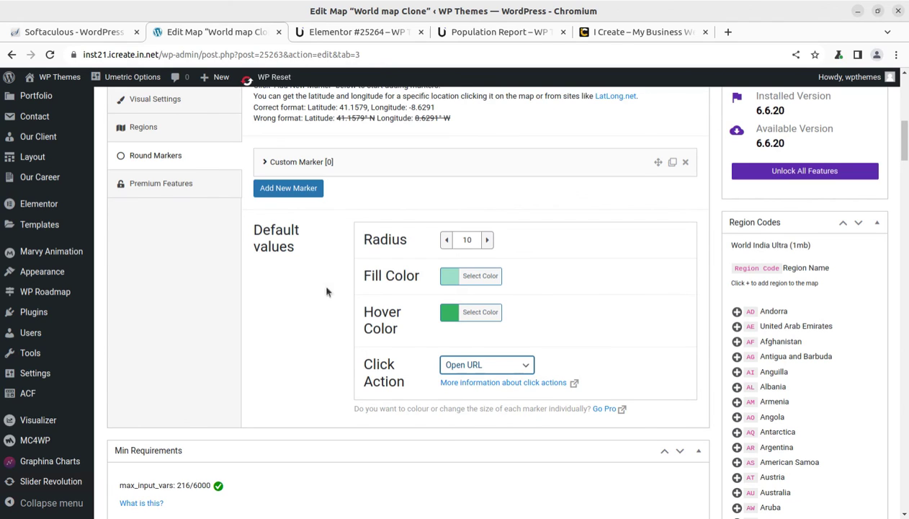
{"action": "scroll", "coordinate": [501, 305], "scroll_direction": "up", "scroll_amount": 2}
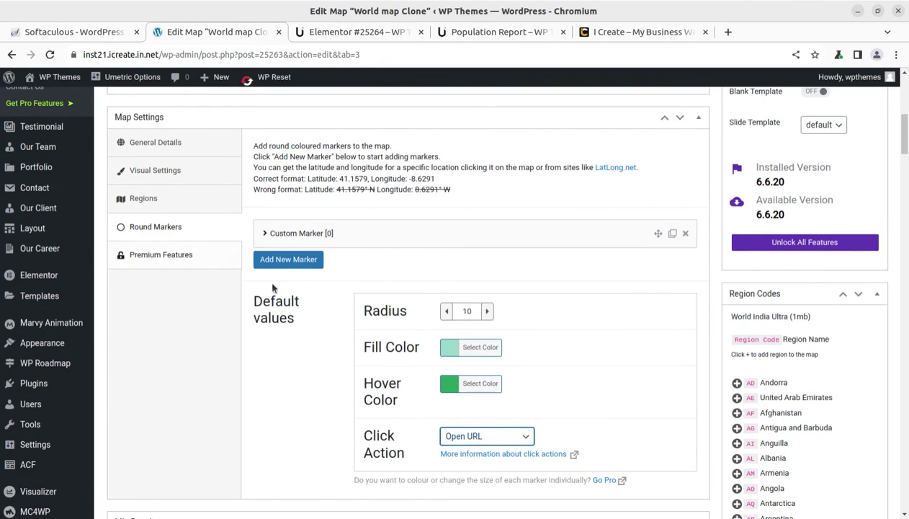
{"action": "left_click", "coordinate": [177, 257]}
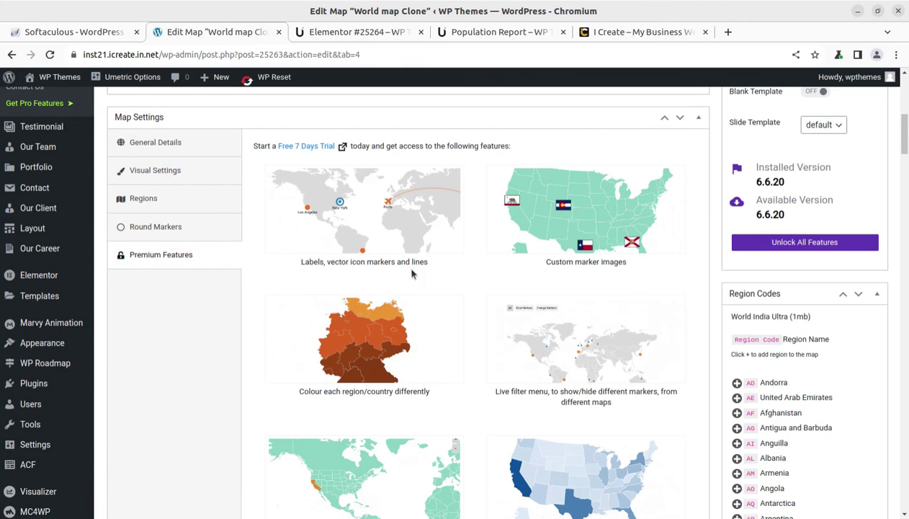
{"action": "scroll", "coordinate": [404, 280], "scroll_direction": "down", "scroll_amount": 5}
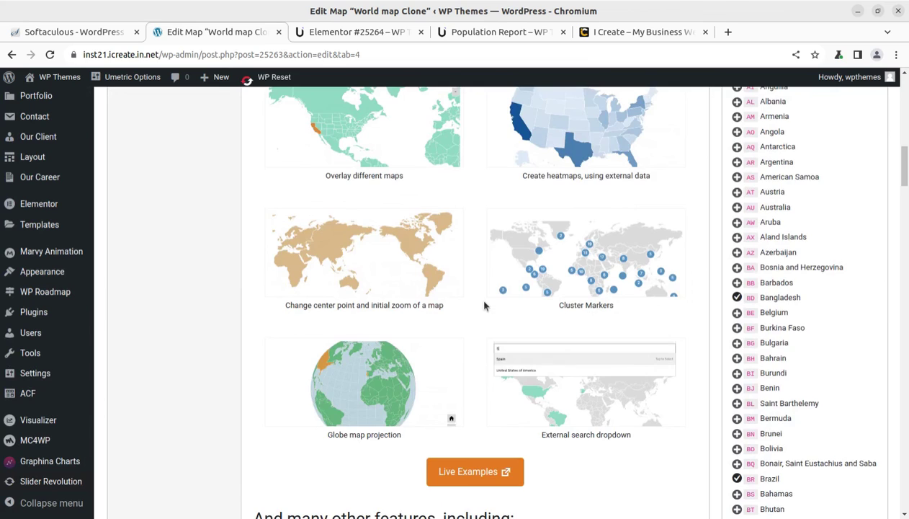
{"action": "scroll", "coordinate": [484, 305], "scroll_direction": "down", "scroll_amount": 3}
{"action": "scroll", "coordinate": [483, 301], "scroll_direction": "down", "scroll_amount": 2}
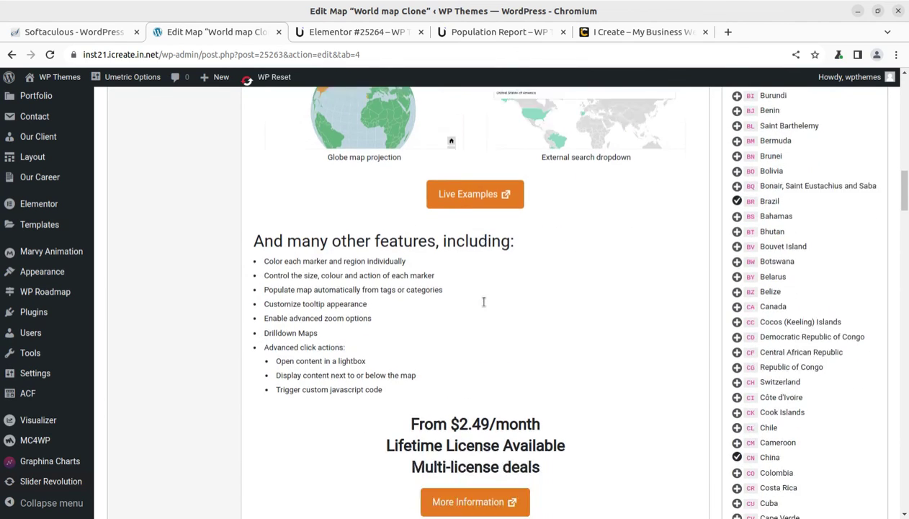
{"action": "scroll", "coordinate": [553, 376], "scroll_direction": "up", "scroll_amount": 5}
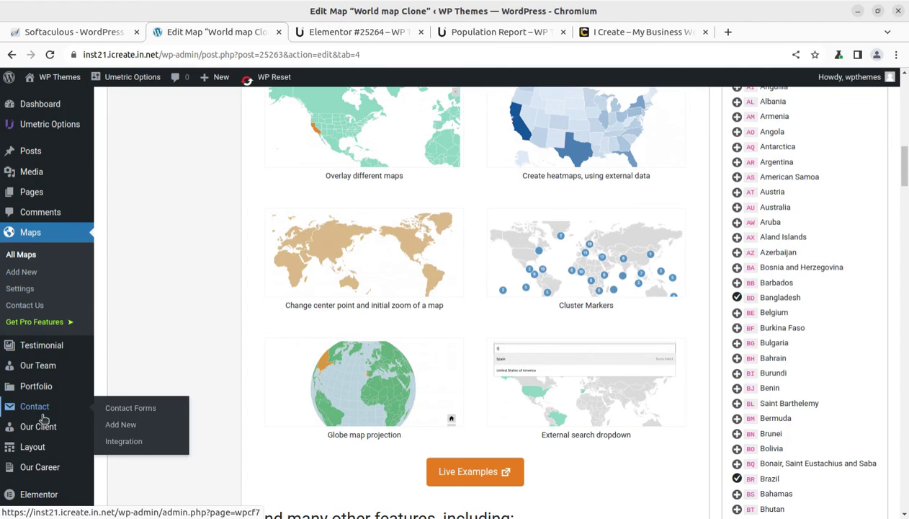
{"action": "scroll", "coordinate": [24, 404], "scroll_direction": "down", "scroll_amount": 2}
{"action": "scroll", "coordinate": [16, 391], "scroll_direction": "up", "scroll_amount": 2}
{"action": "scroll", "coordinate": [52, 272], "scroll_direction": "up", "scroll_amount": 1}
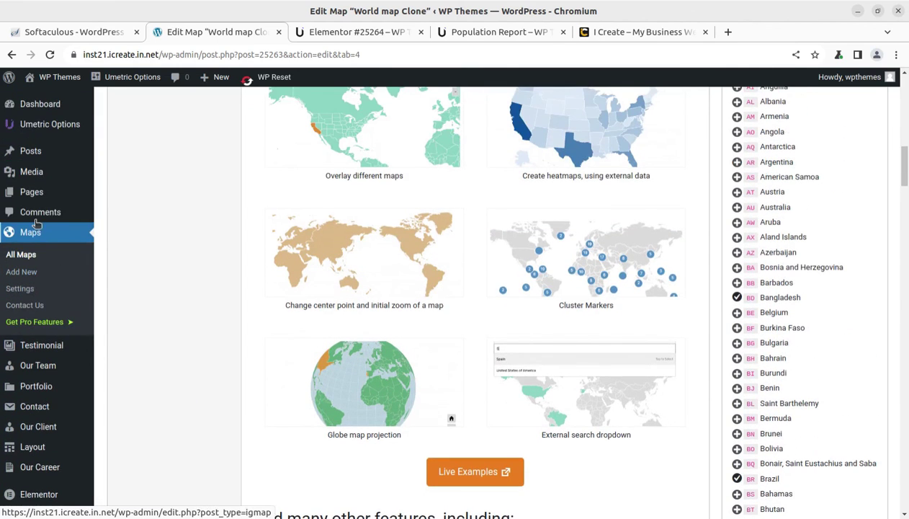
{"action": "mouse_move", "coordinate": [52, 362]}
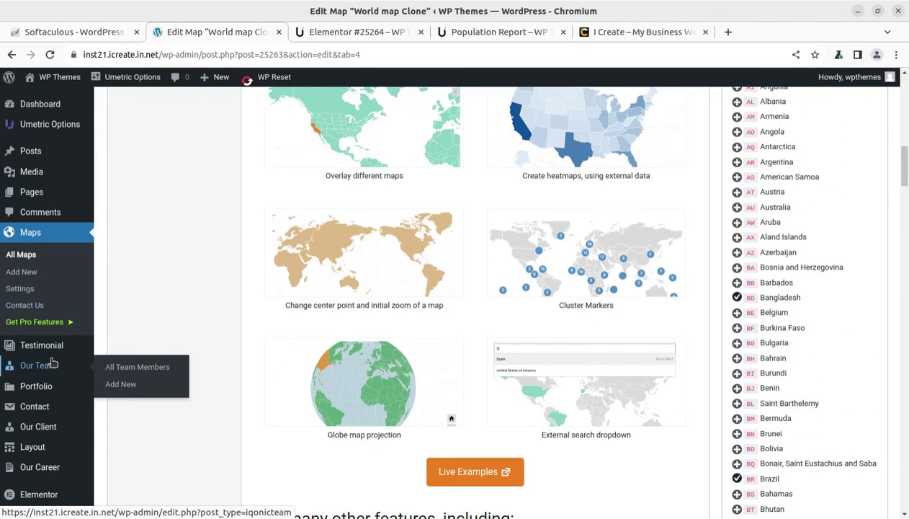
{"action": "scroll", "coordinate": [52, 362], "scroll_direction": "down", "scroll_amount": 3}
{"action": "mouse_move", "coordinate": [50, 393]}
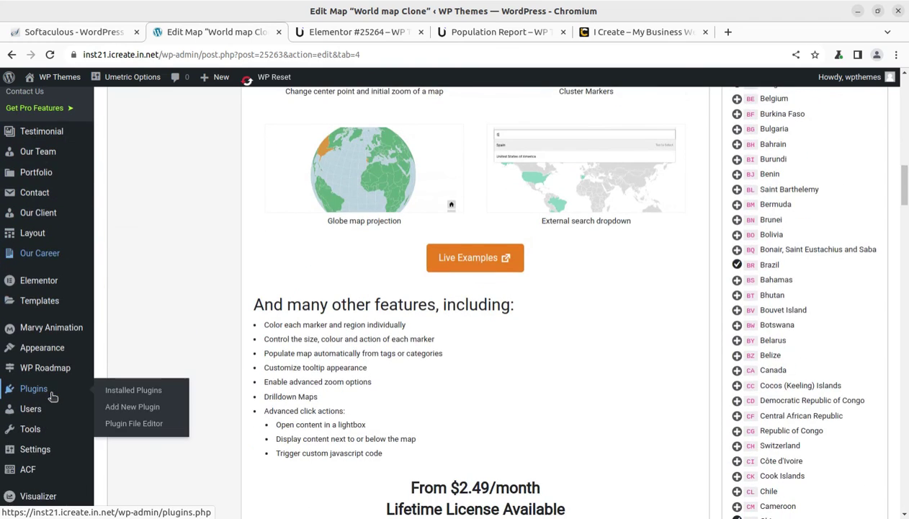
{"action": "left_click", "coordinate": [147, 395]}
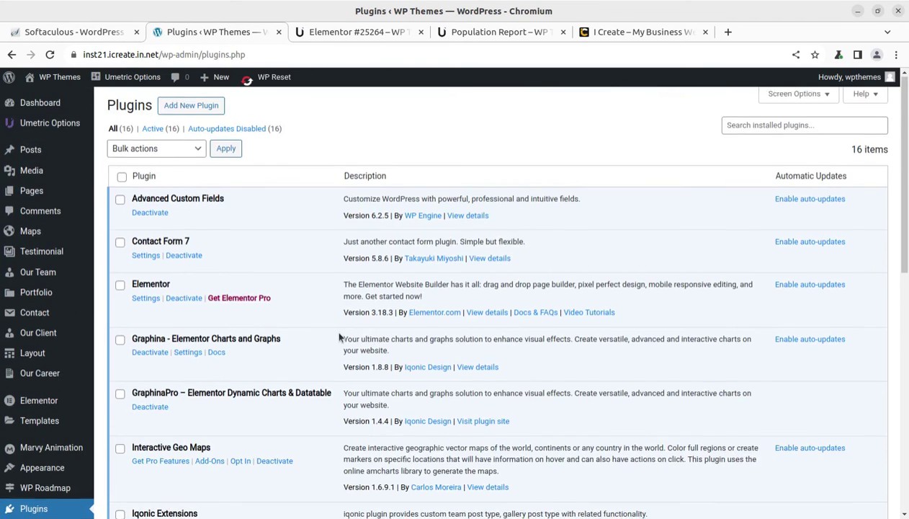
Locate Interactive Geo Maps in the installed plugins list and open its View details, landing on the Features page
{"action": "scroll", "coordinate": [317, 338], "scroll_direction": "down", "scroll_amount": 2}
{"action": "left_click_drag", "start_coordinate": [211, 305], "coordinate": [137, 304]}
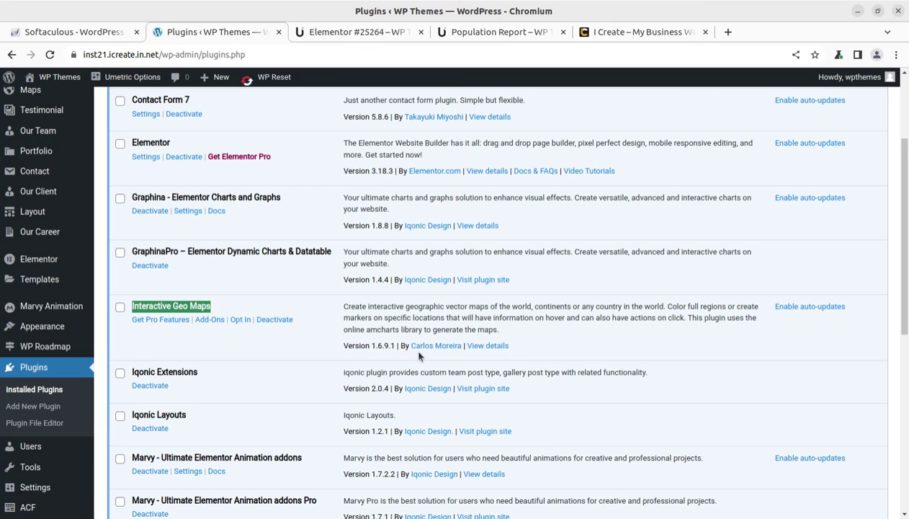
{"action": "left_click", "coordinate": [488, 346]}
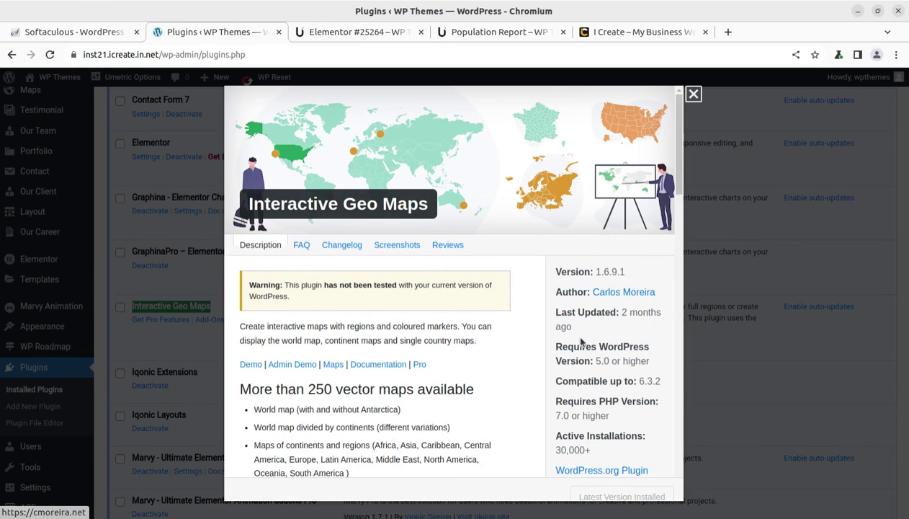
{"action": "scroll", "coordinate": [533, 363], "scroll_direction": "down", "scroll_amount": 2}
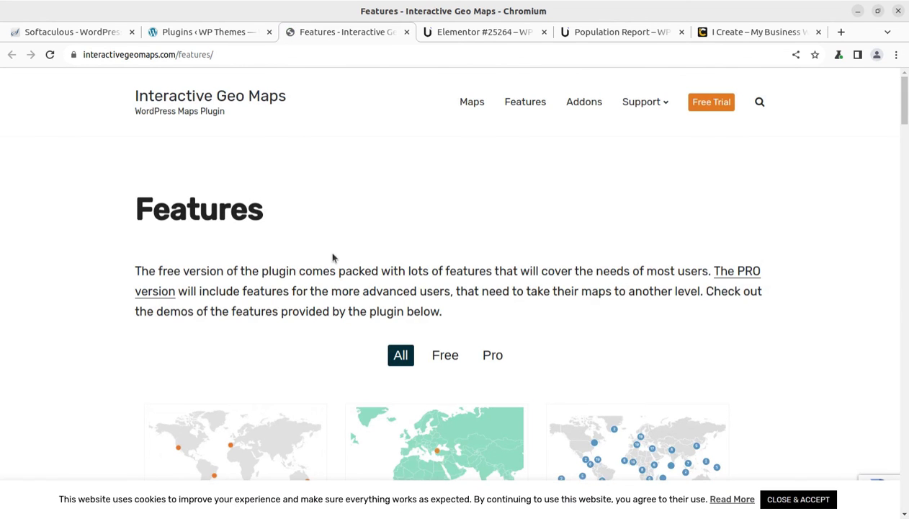
Skim the free-versus-Pro Features page, then return to the WordPress Plugins tab and dismiss the details overlay
{"action": "scroll", "coordinate": [274, 159], "scroll_direction": "down", "scroll_amount": 4}
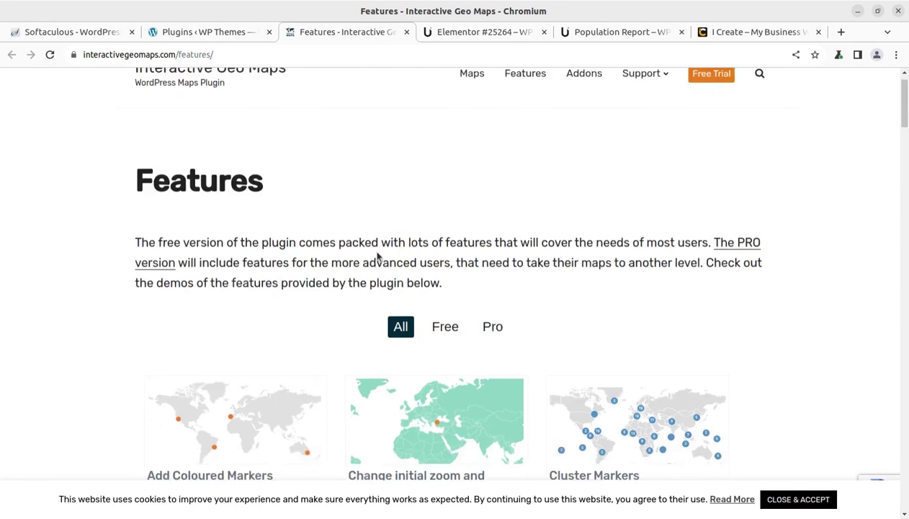
{"action": "scroll", "coordinate": [486, 234], "scroll_direction": "up", "scroll_amount": 4}
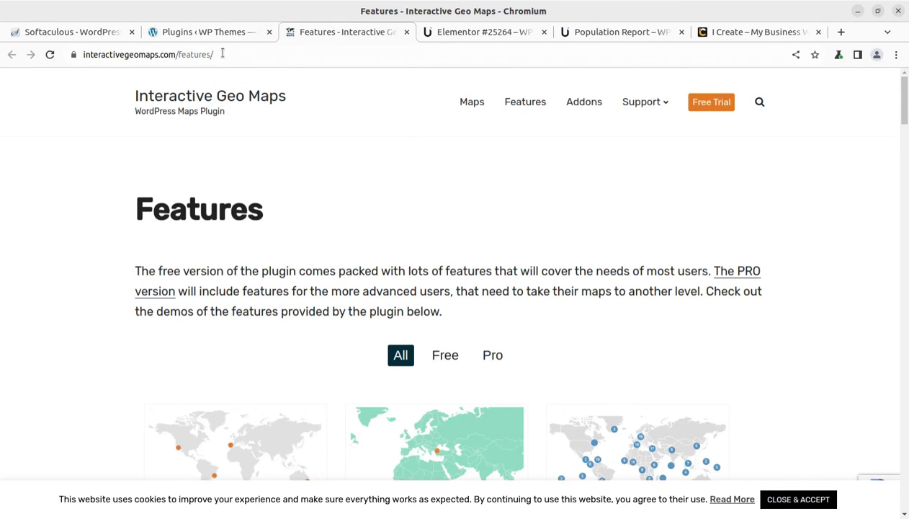
{"action": "left_click", "coordinate": [204, 36]}
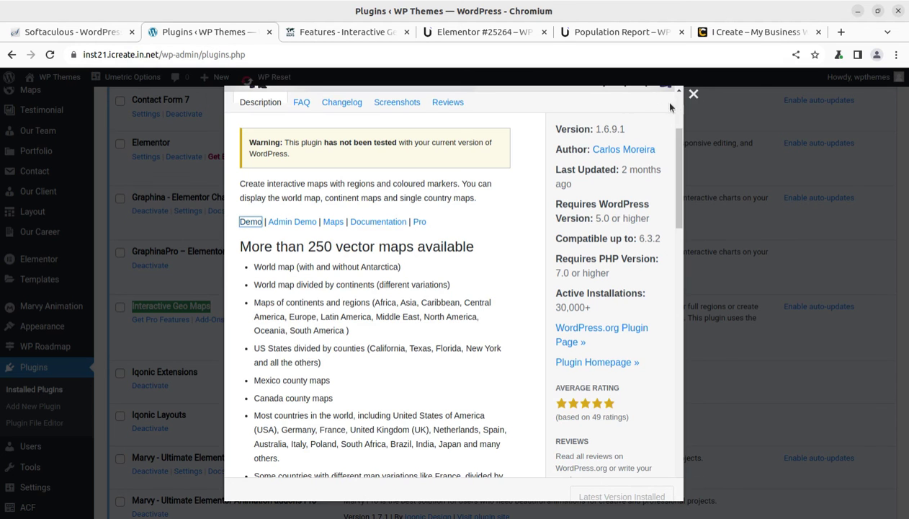
{"action": "left_click", "coordinate": [693, 94]}
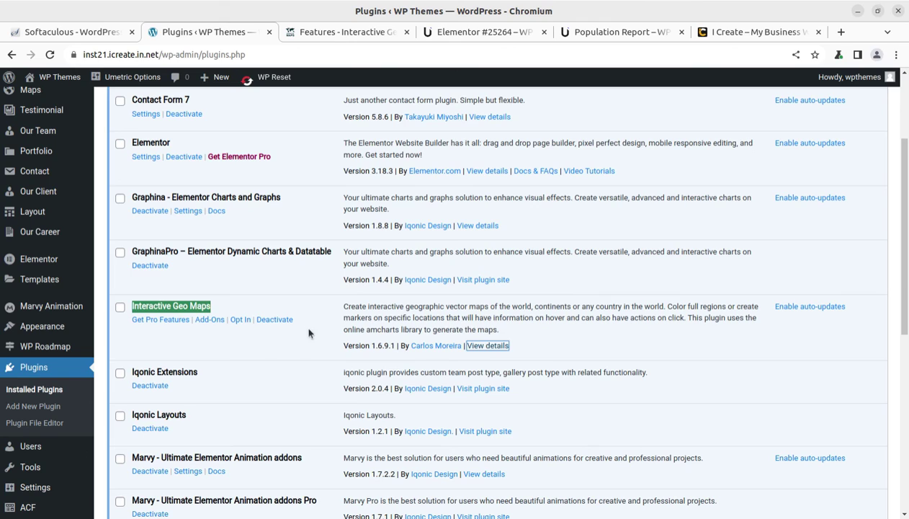
{"action": "left_click", "coordinate": [657, 350]}
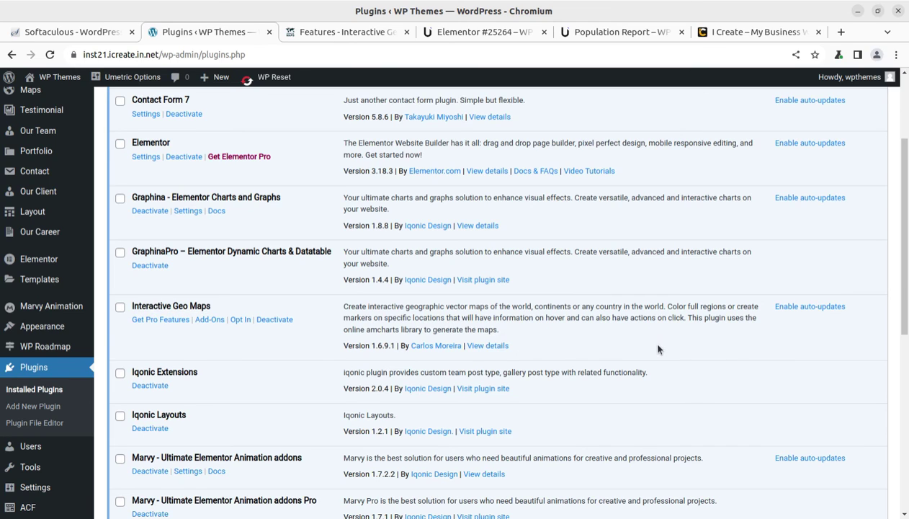